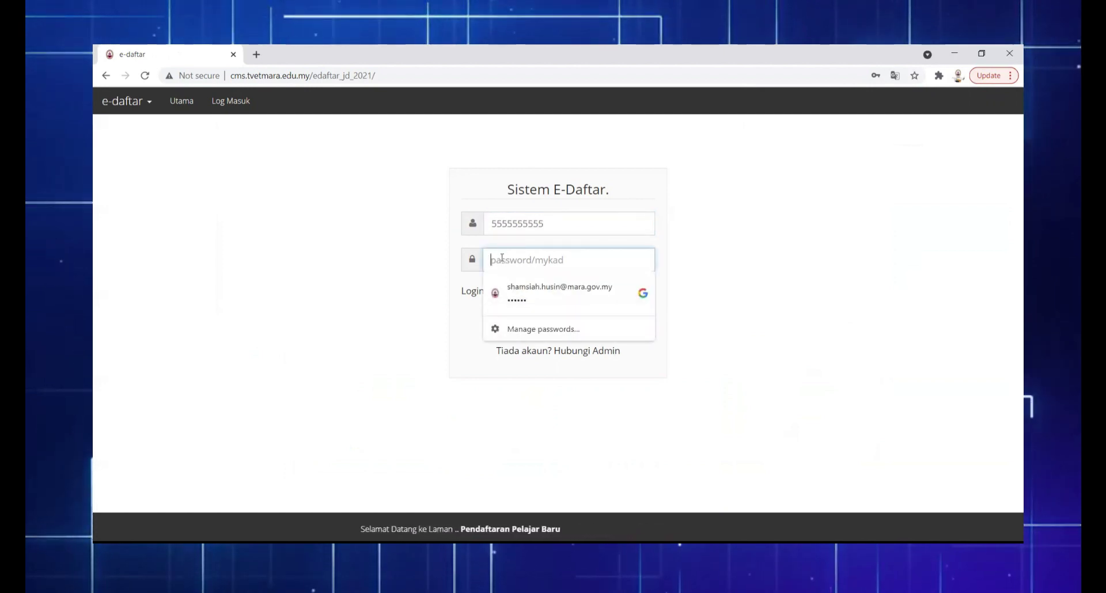
Sign in to e-Daftar as a student, re-entering the login ID after the password is rejected
type("••••••••••")
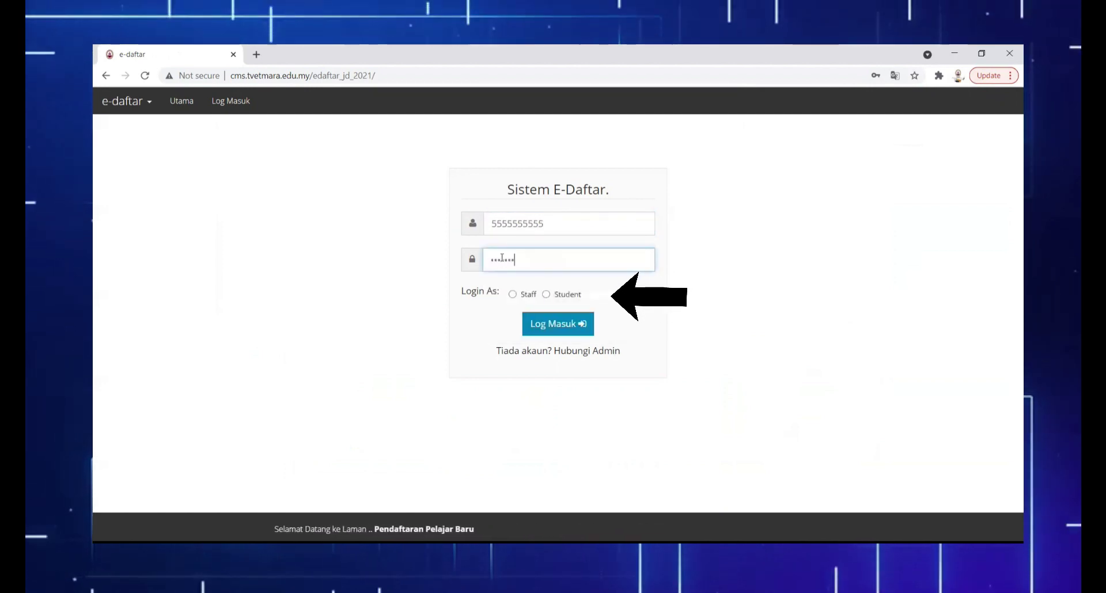
left_click(547, 295)
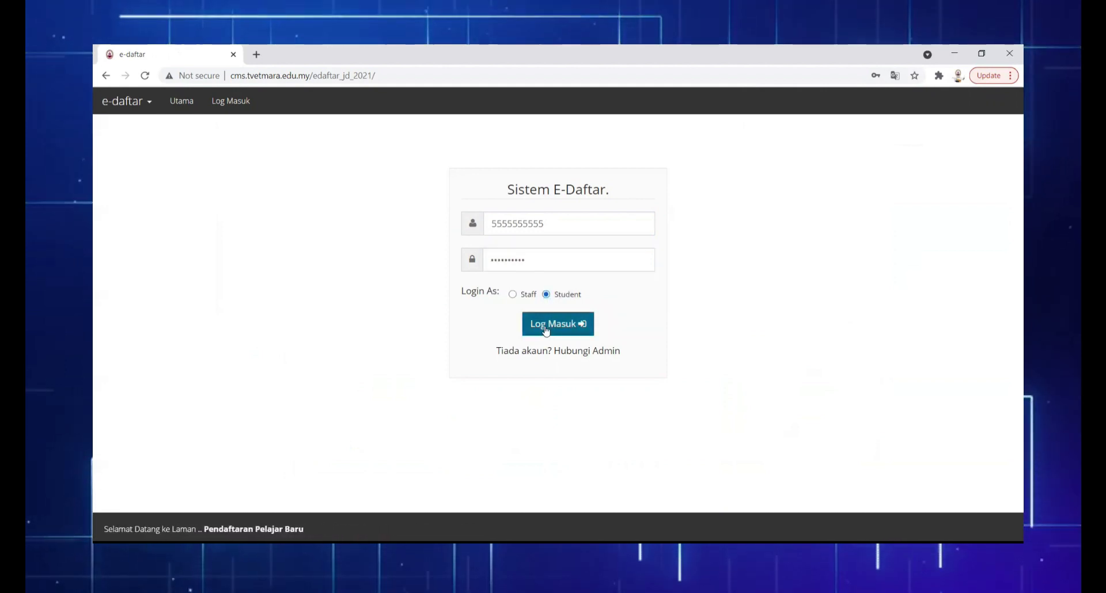
left_click(547, 330)
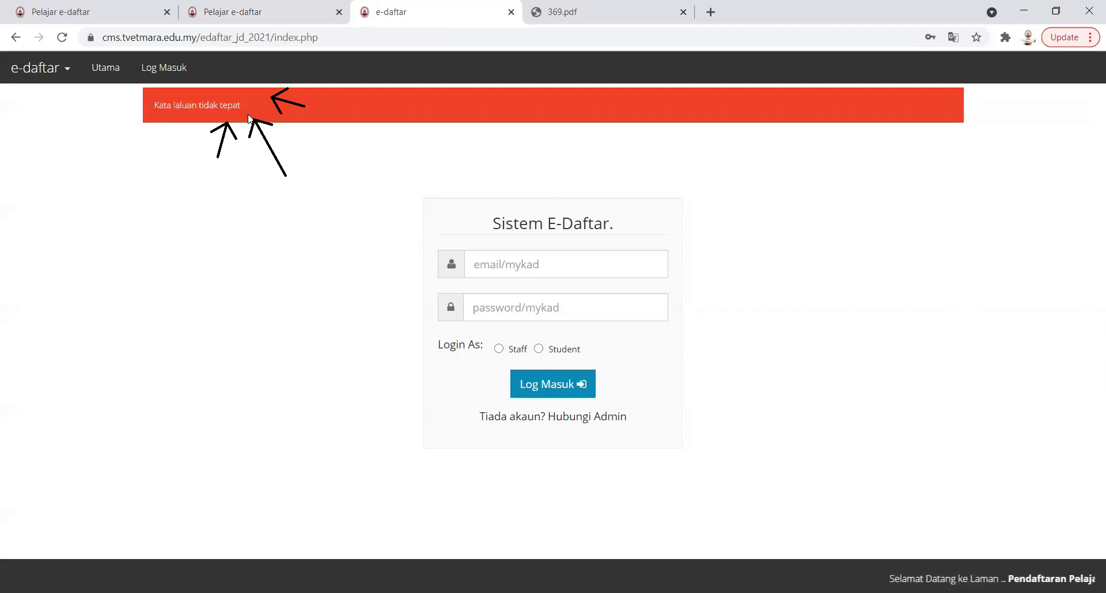
left_click(495, 268)
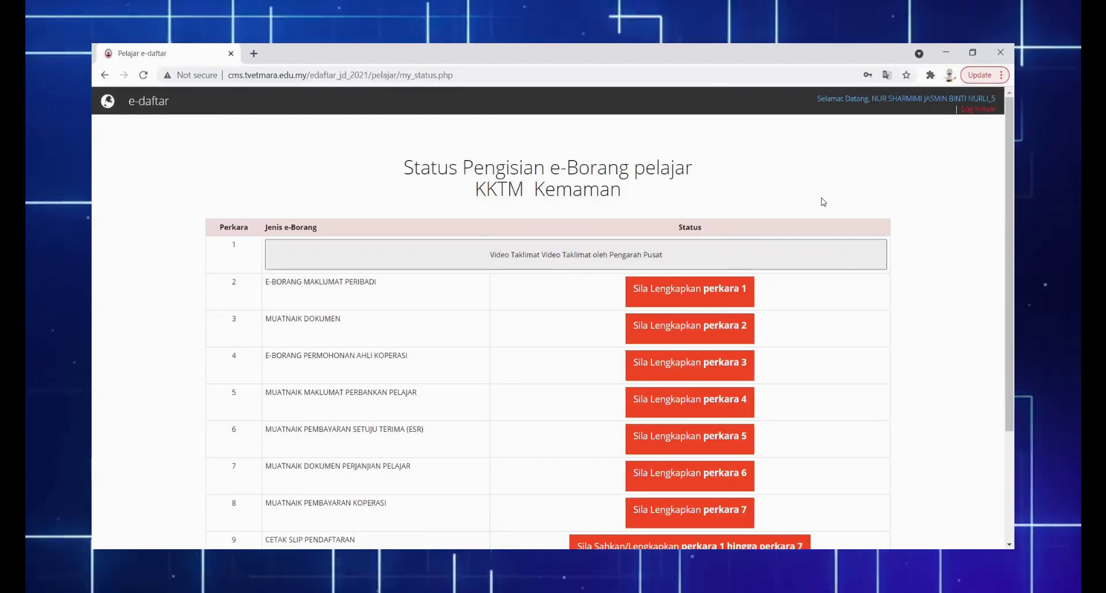
scroll(913, 190, "down", 3)
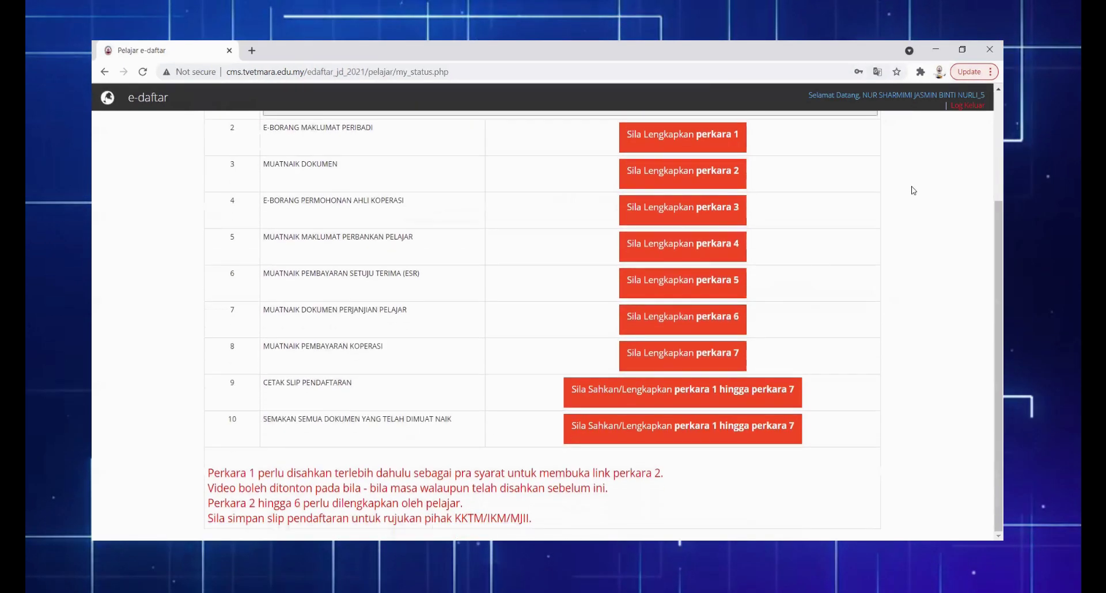
scroll(915, 191, "up", 3)
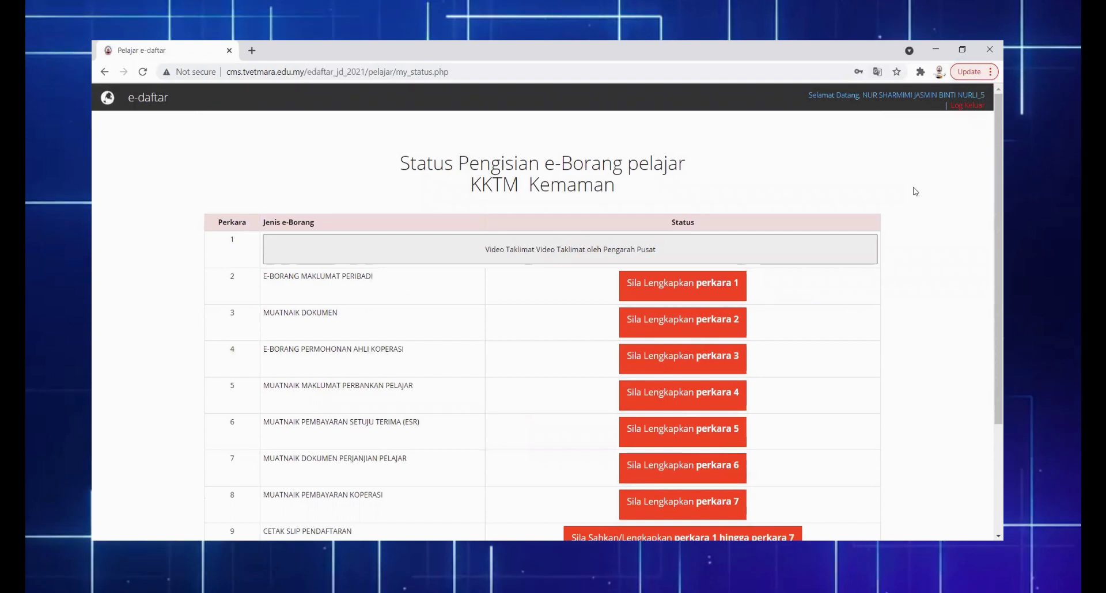
scroll(915, 190, "down", 3)
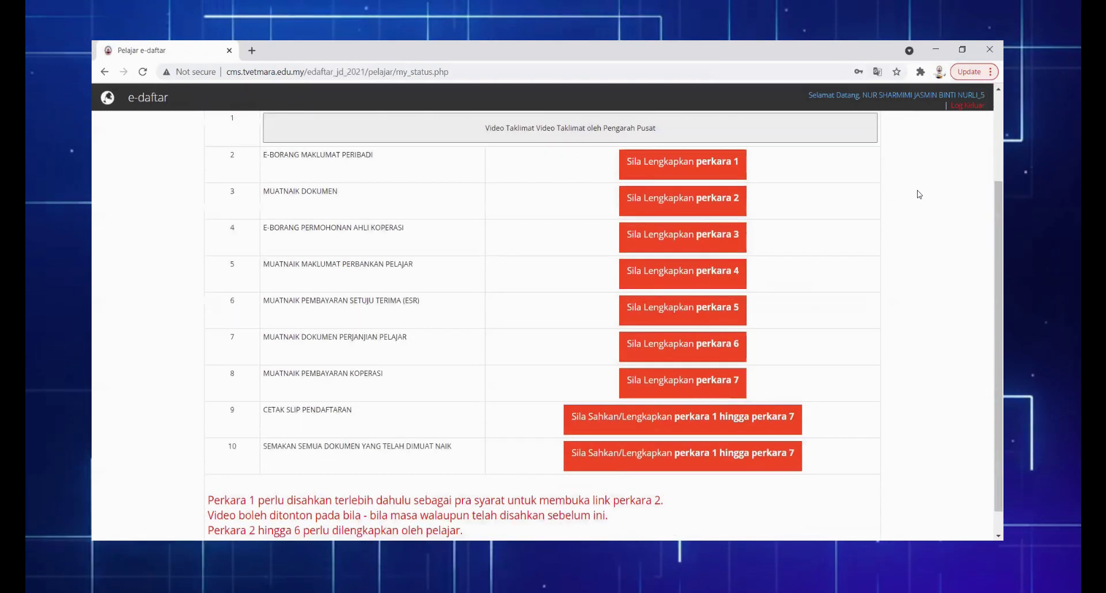
scroll(915, 190, "up", 3)
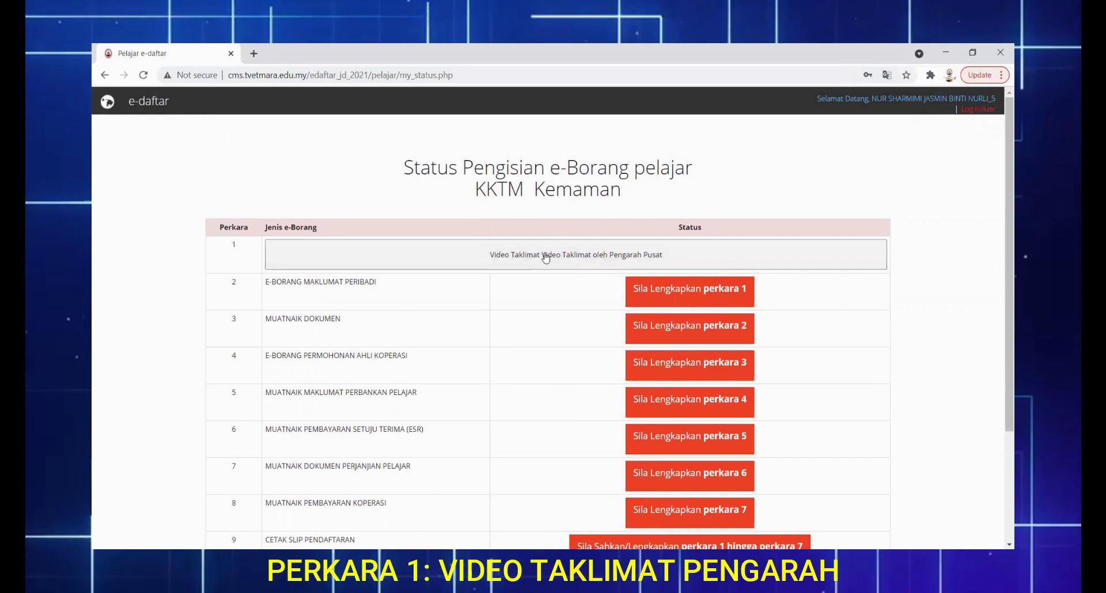
Play the director's briefing video, tick the listened-to confirmation, and save it
left_click(546, 258)
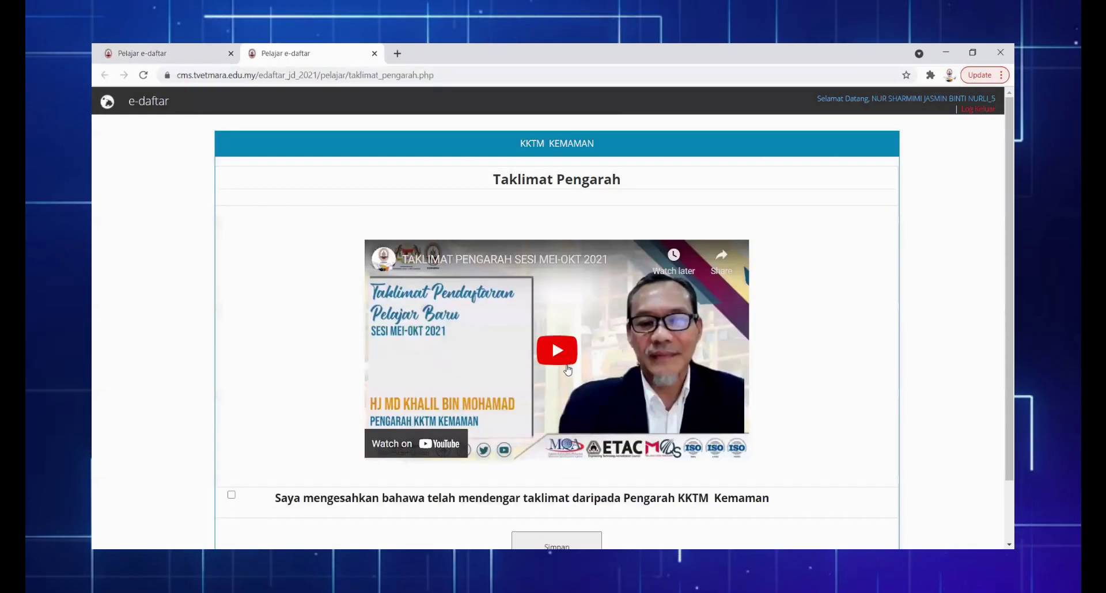
left_click(555, 351)
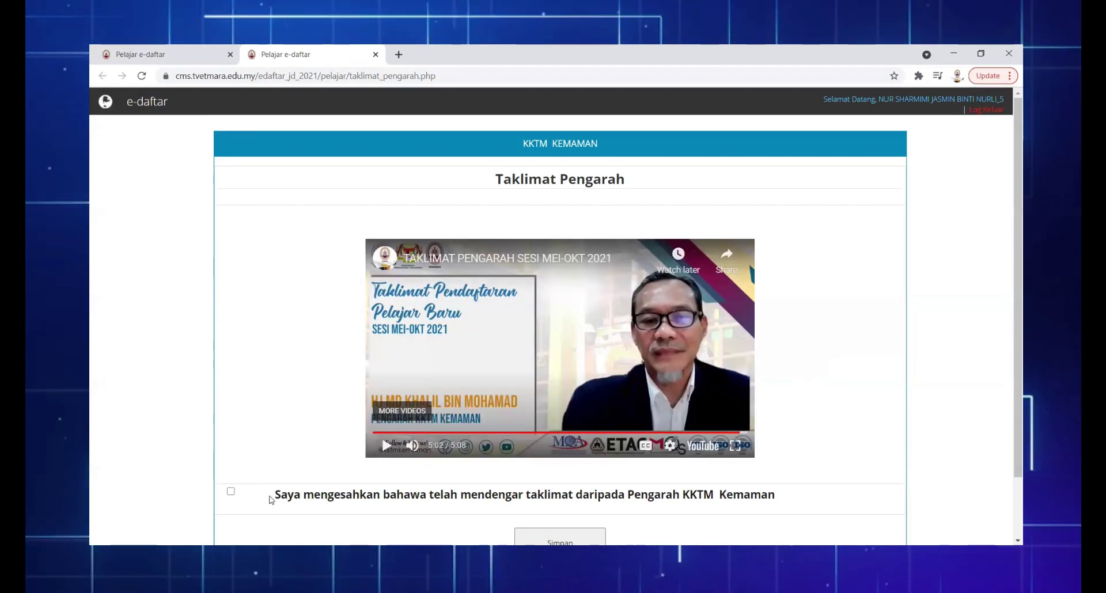
left_click(231, 493)
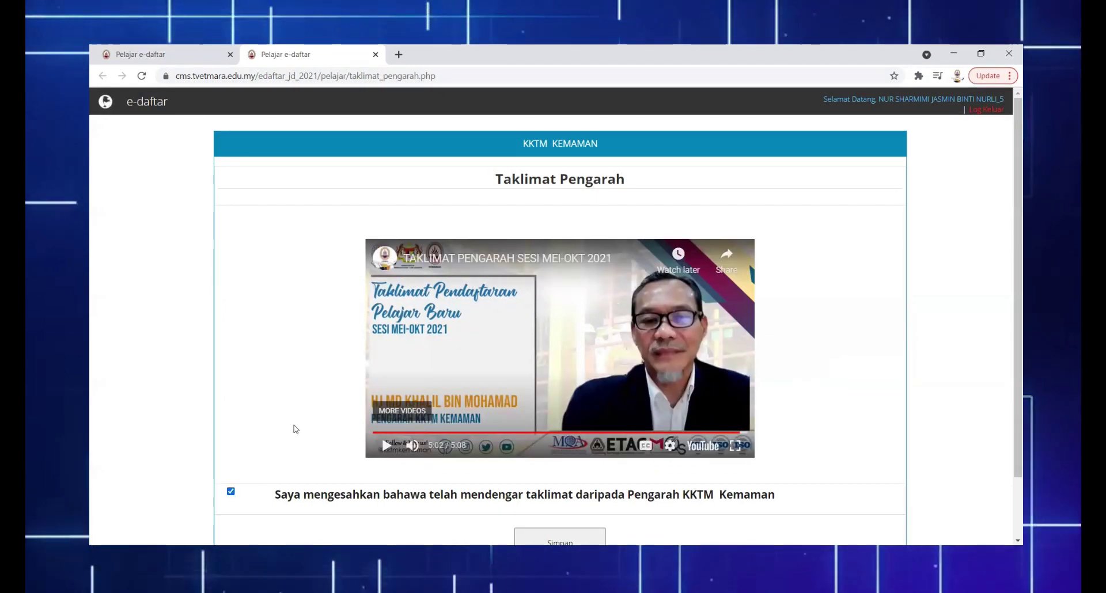
scroll(291, 429, "down", 2)
left_click(559, 472)
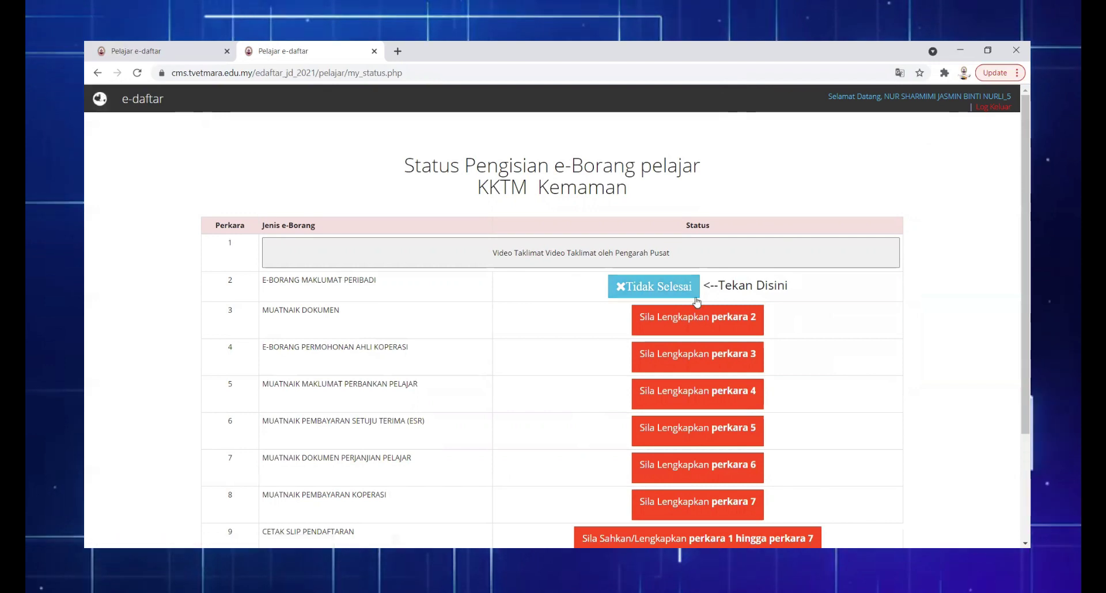
Open the personal-information form and enter the student's first phone number
left_click(639, 292)
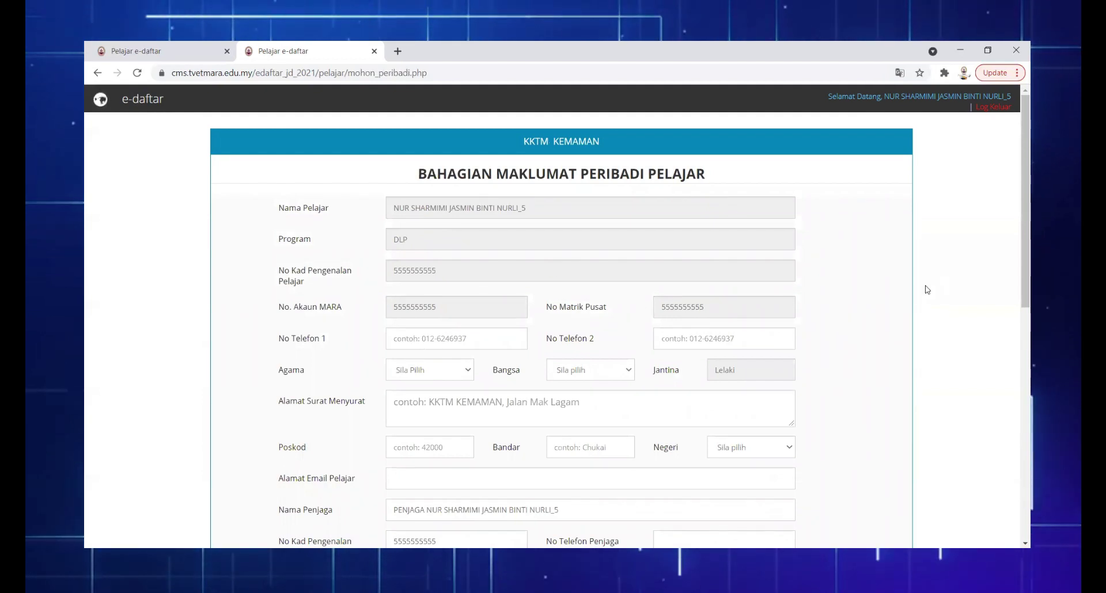
scroll(927, 290, "down", 7)
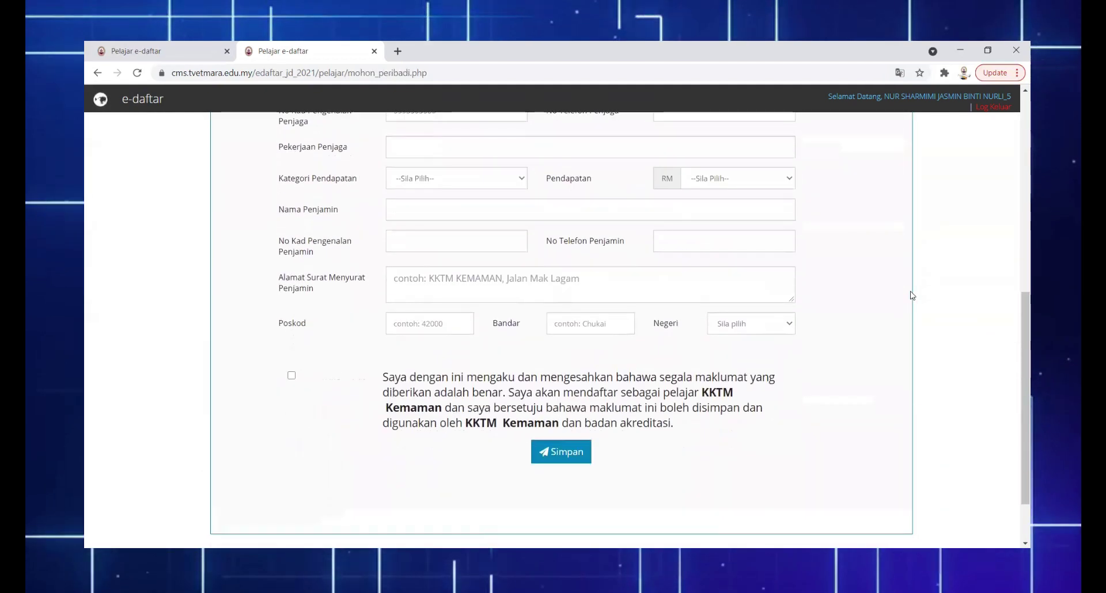
scroll(911, 295, "up", 6)
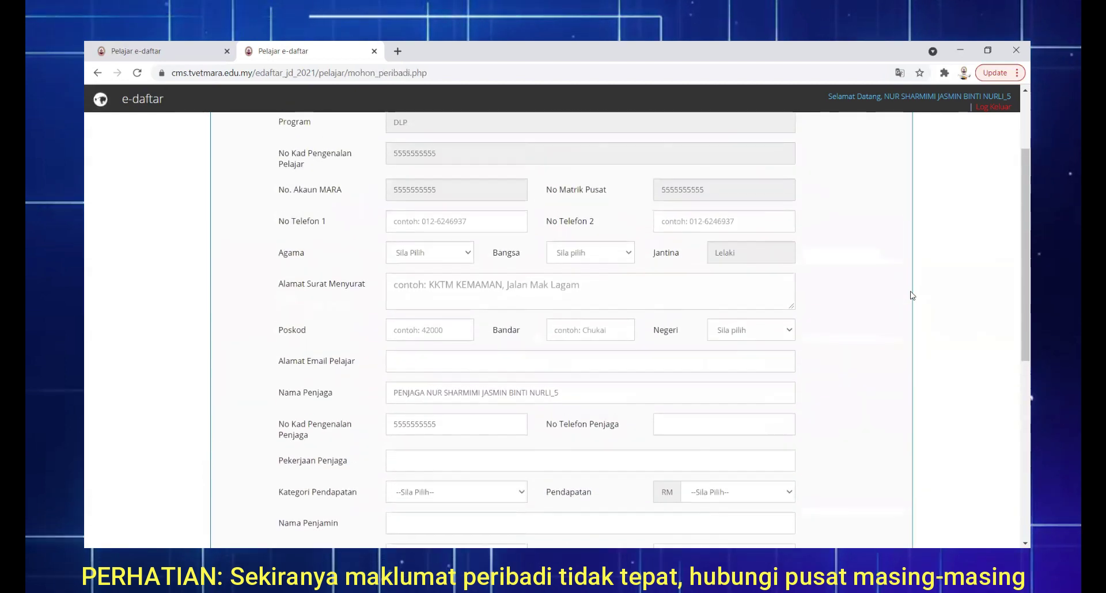
scroll(912, 296, "up", 2)
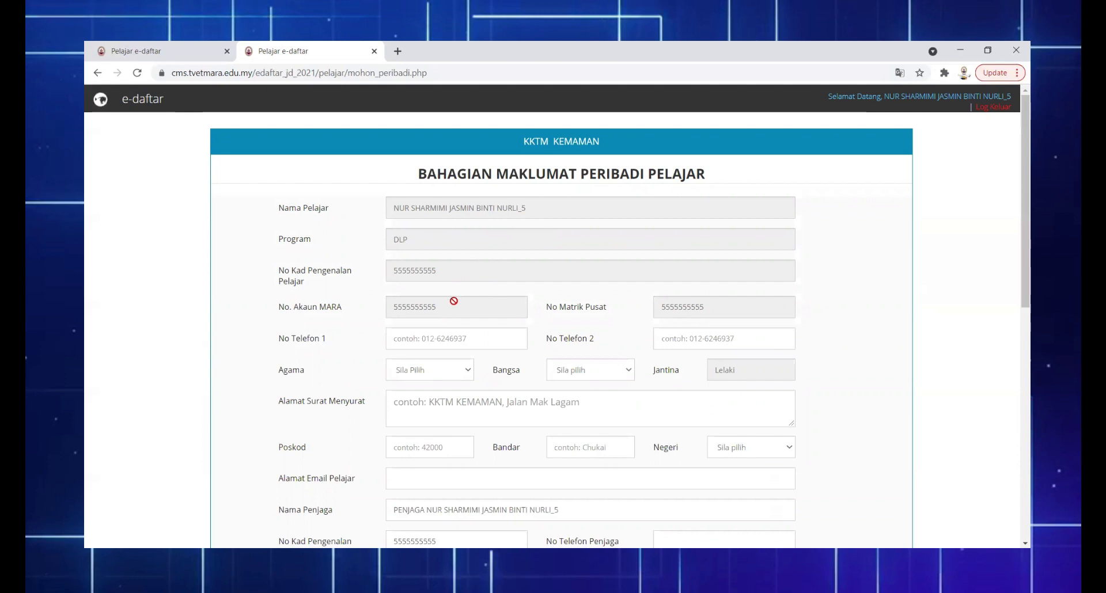
left_click(401, 341)
type("011-111")
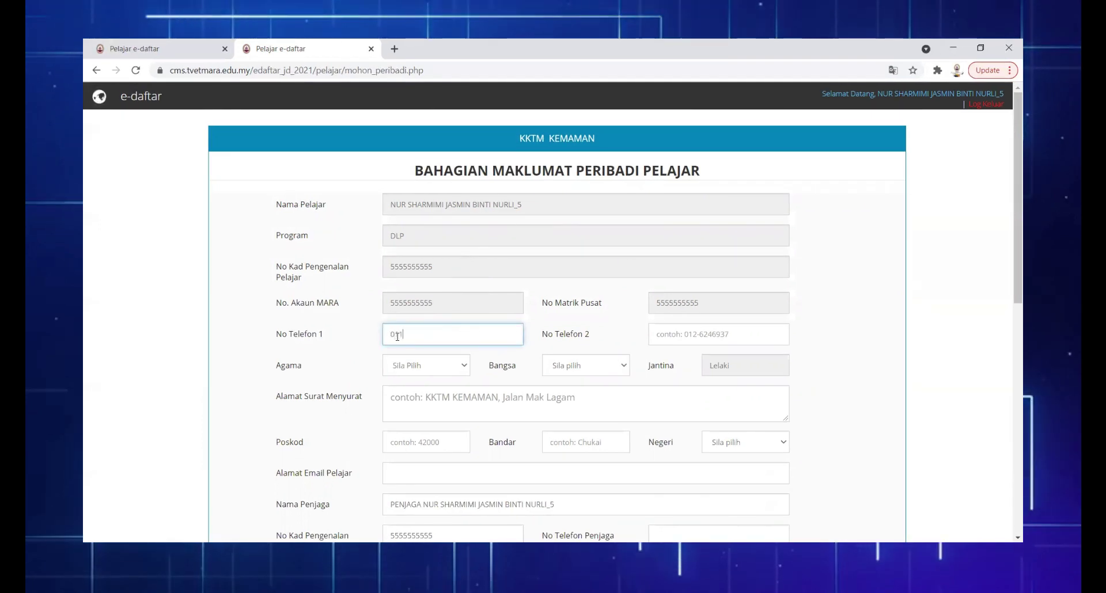
type("1111")
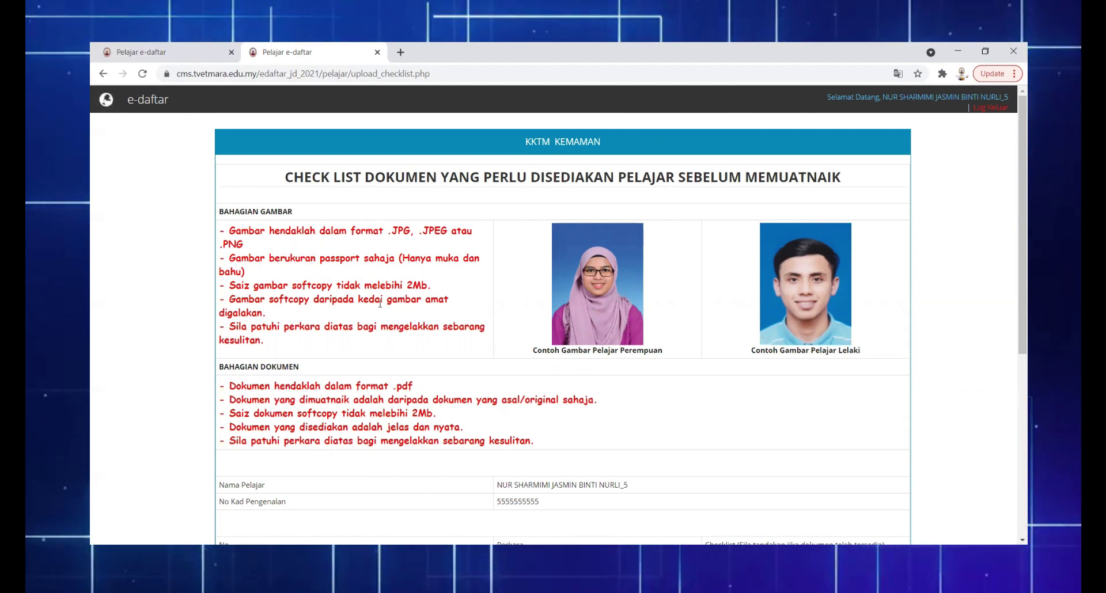
Tick all seven checklist documents, including the medical report, plus the declaration, and continue
scroll(385, 314, "down", 1)
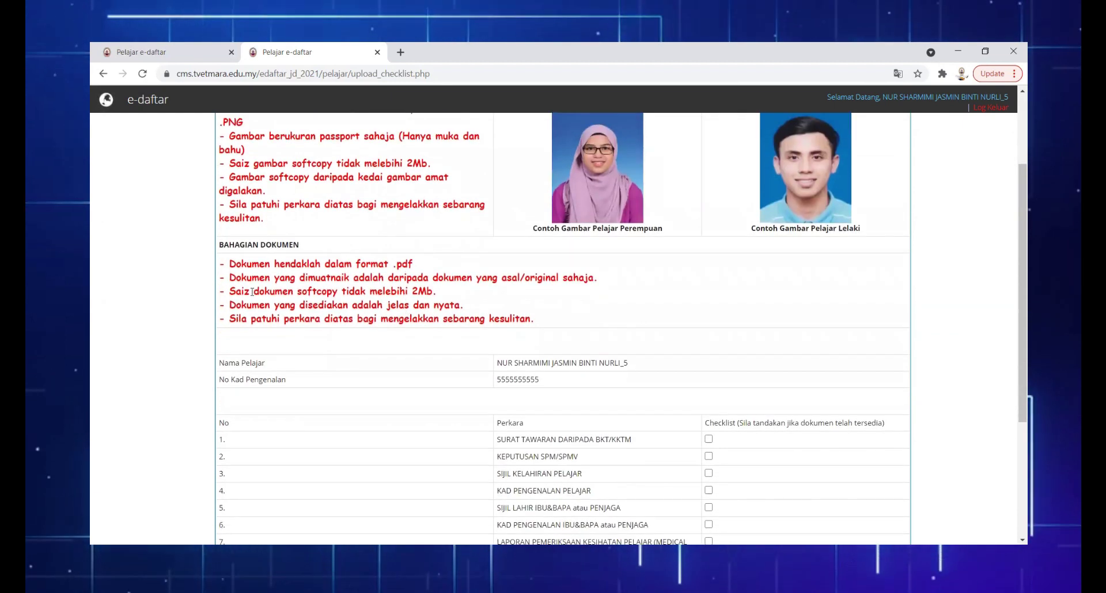
scroll(587, 277, "down", 4)
left_click(709, 255)
left_click(709, 272)
left_click(708, 290)
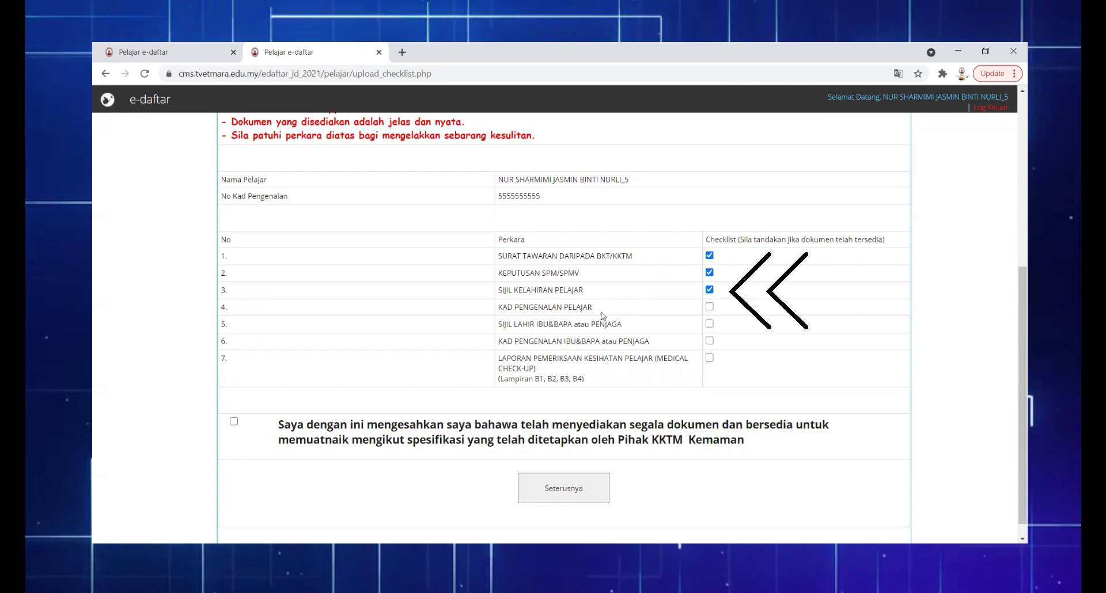
left_click(709, 307)
left_click(709, 324)
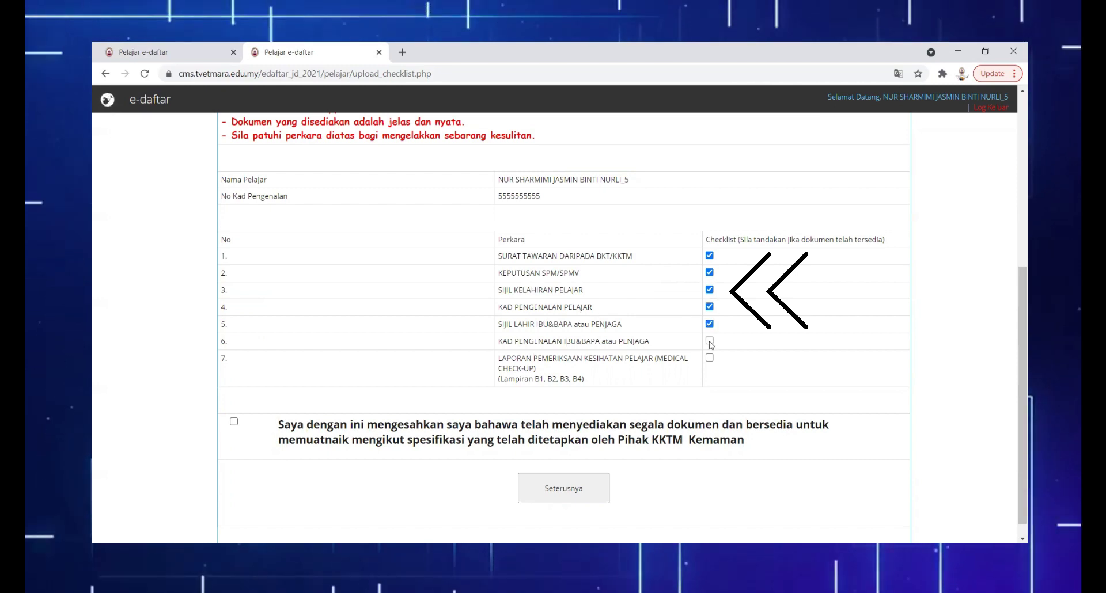
left_click(709, 341)
left_click(234, 423)
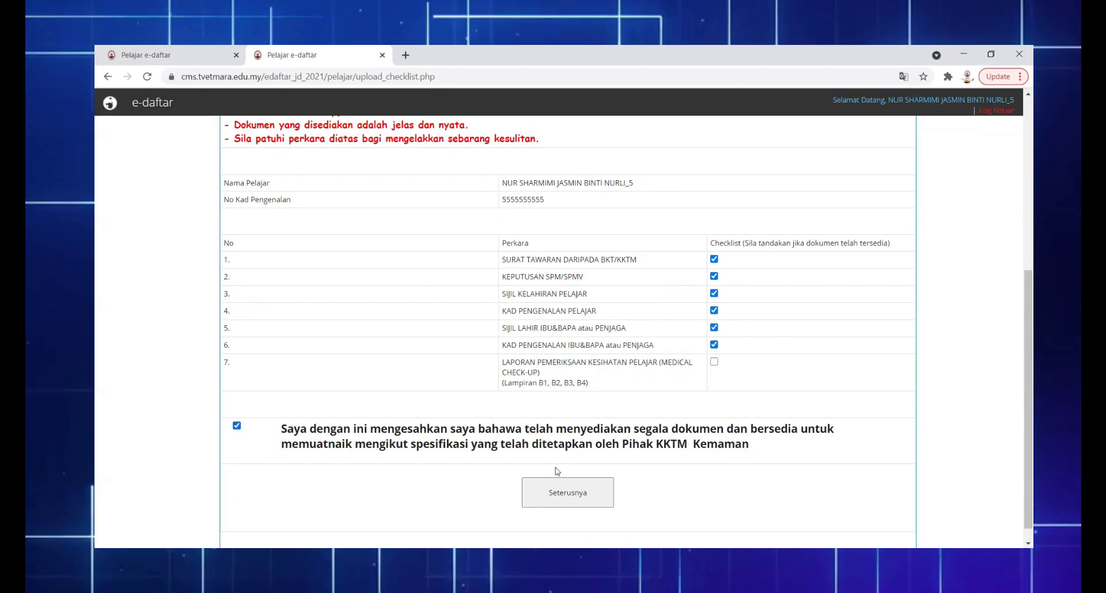
left_click(571, 495)
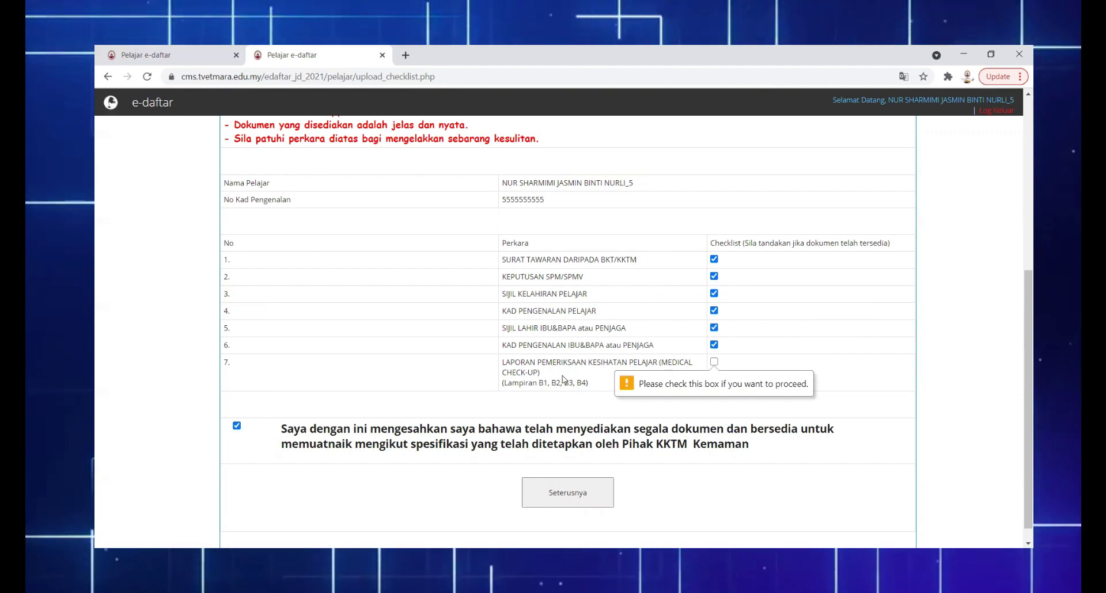
left_click(714, 362)
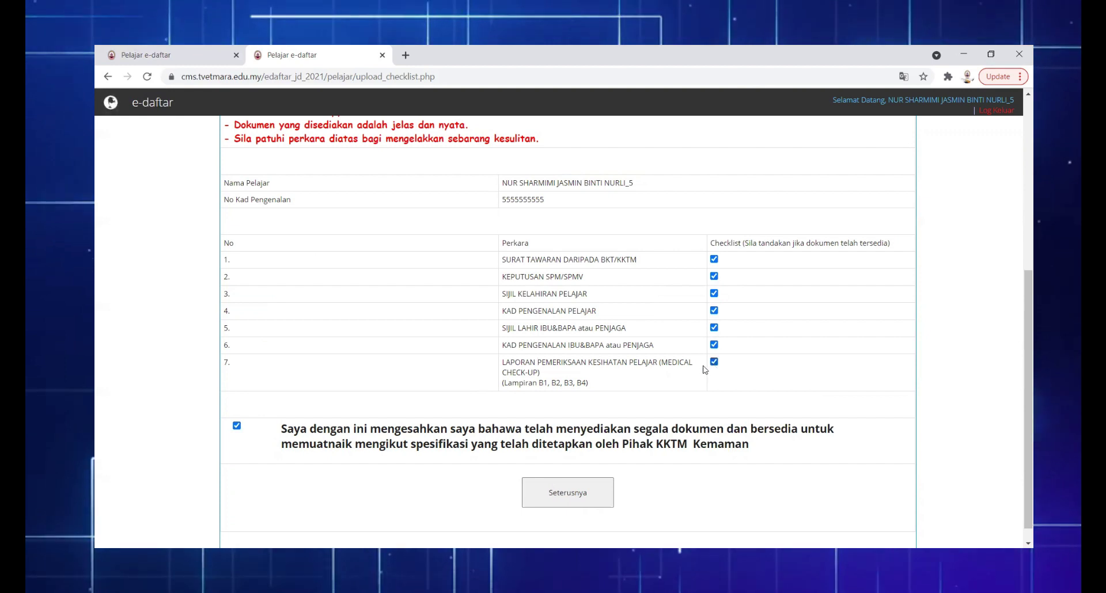
left_click(563, 496)
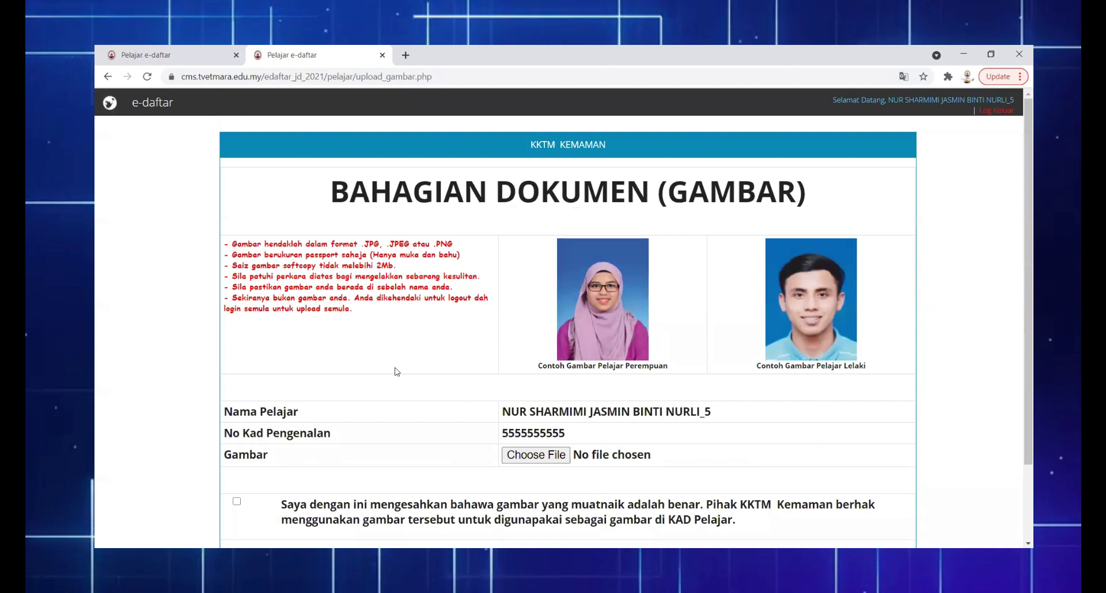
Choose Gambar Passport.jpg as the student card photo file
scroll(353, 359, "down", 2)
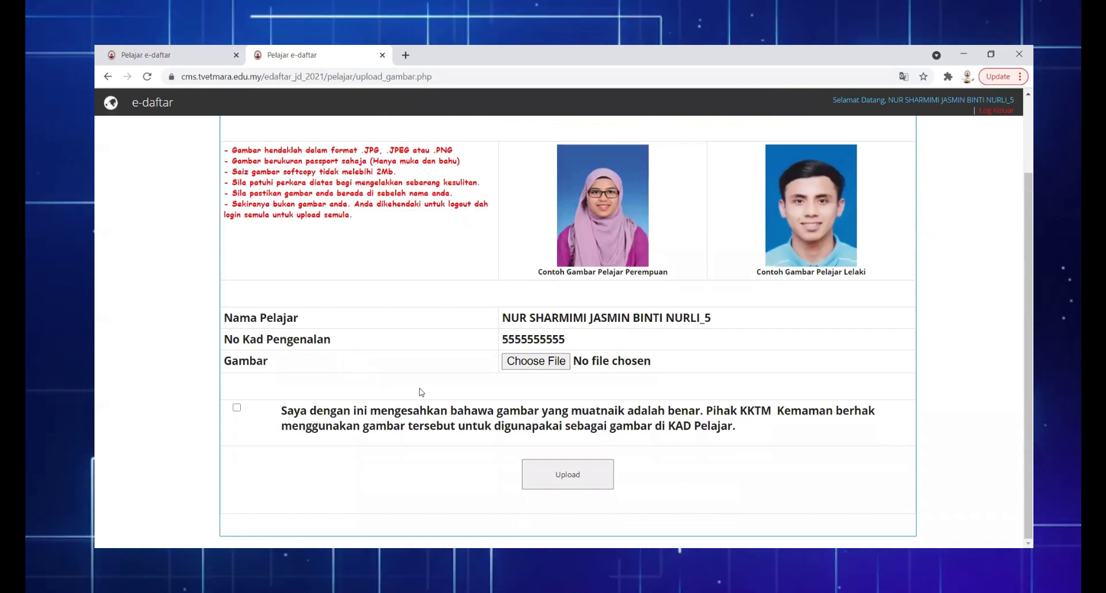
scroll(696, 382, "up", 2)
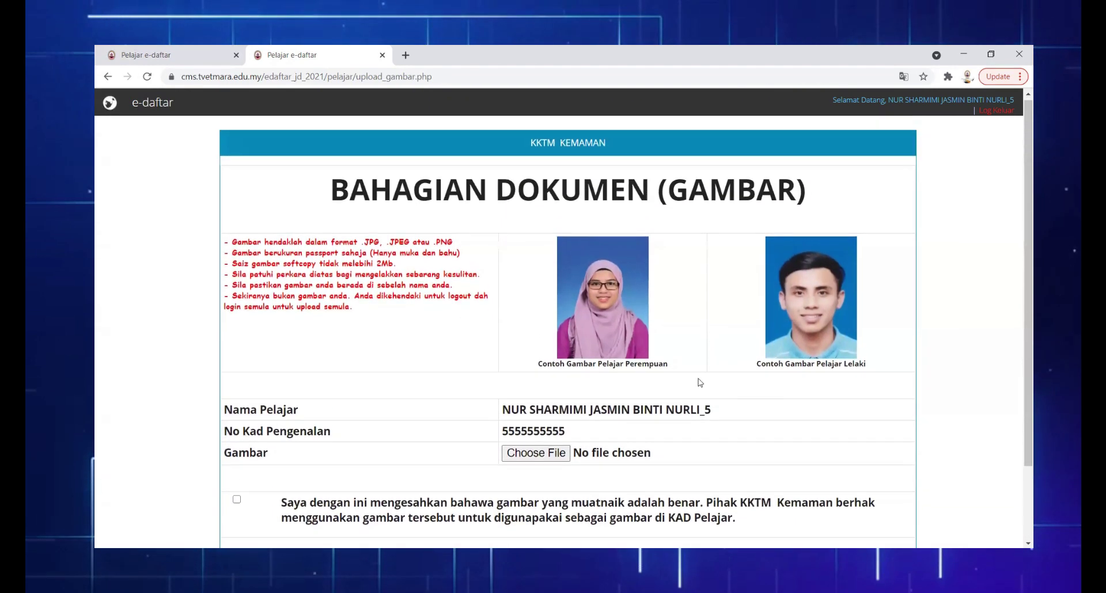
left_click(535, 455)
left_click(232, 153)
left_click(455, 315)
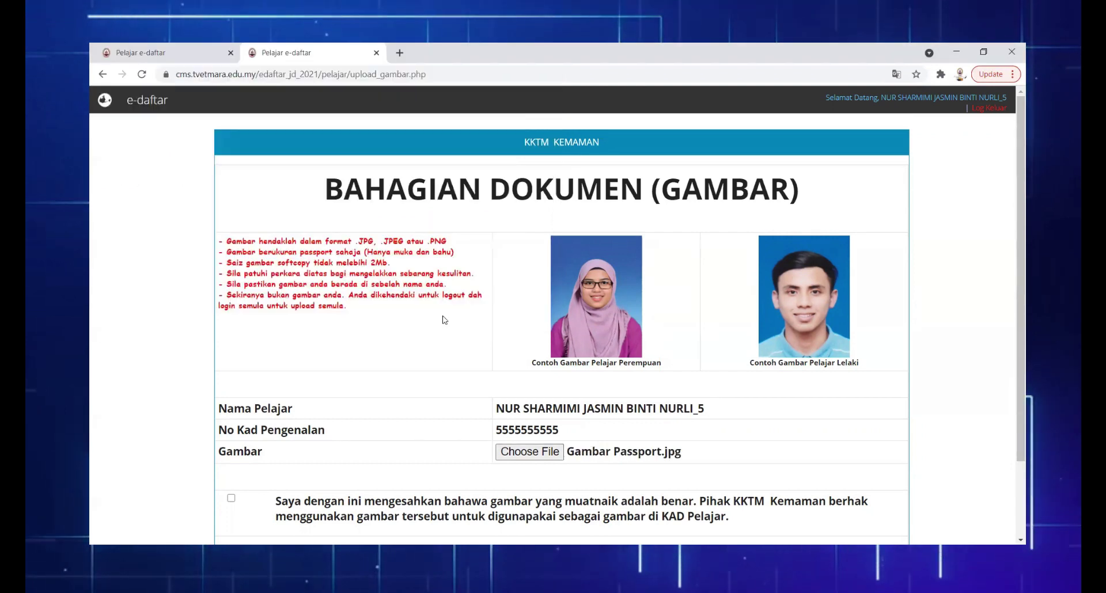
scroll(622, 353, "down", 2)
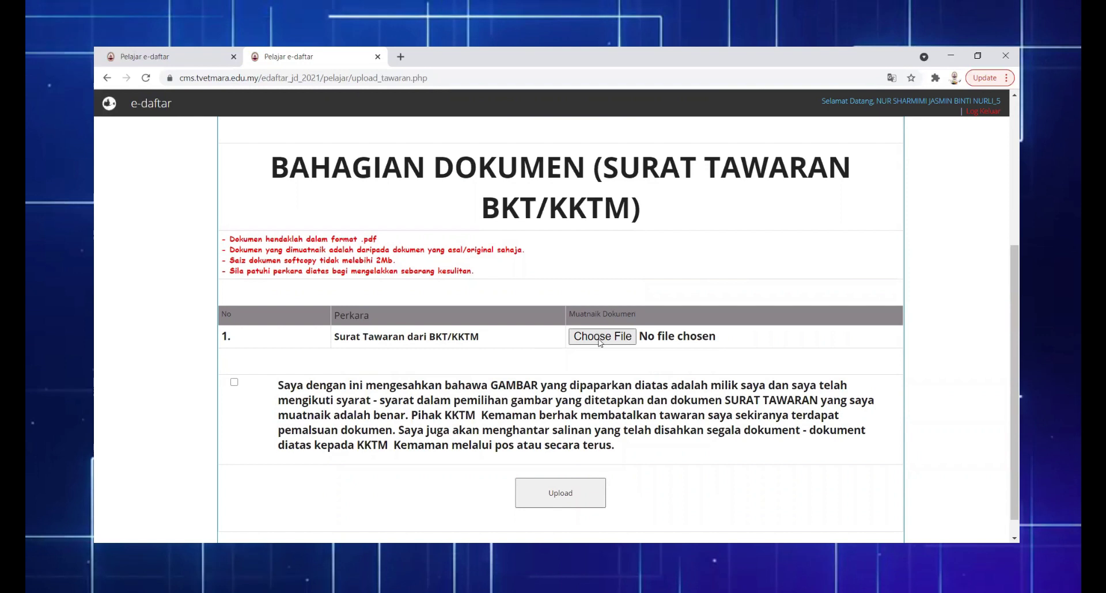
Upload SURAT TAWARAN.pdf as the offer letter with its declaration ticked
left_click(599, 340)
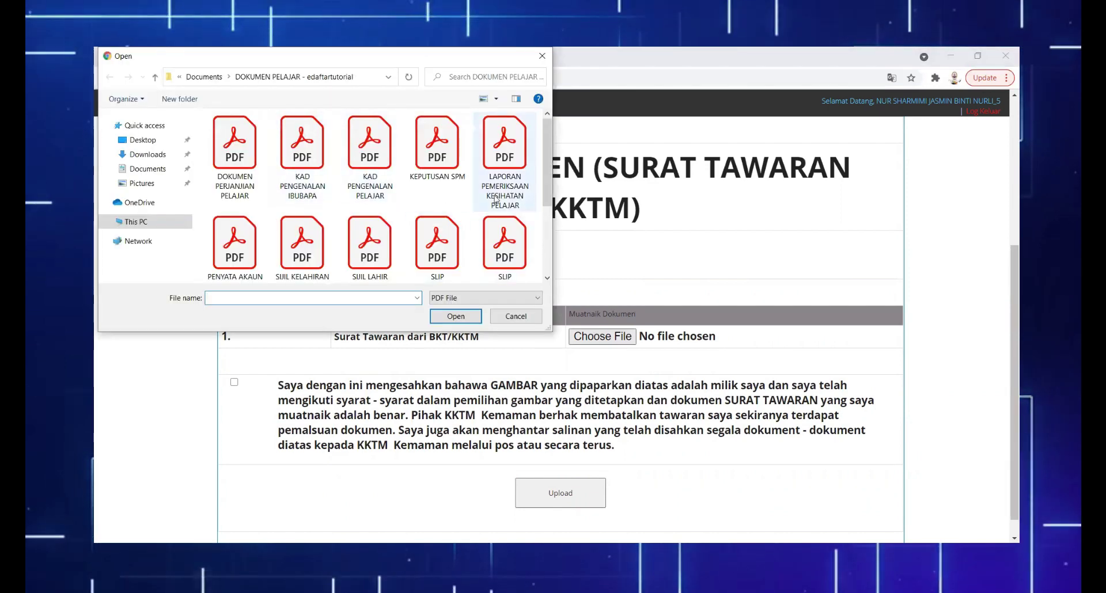
left_click_drag(550, 194, 501, 249)
left_click(235, 244)
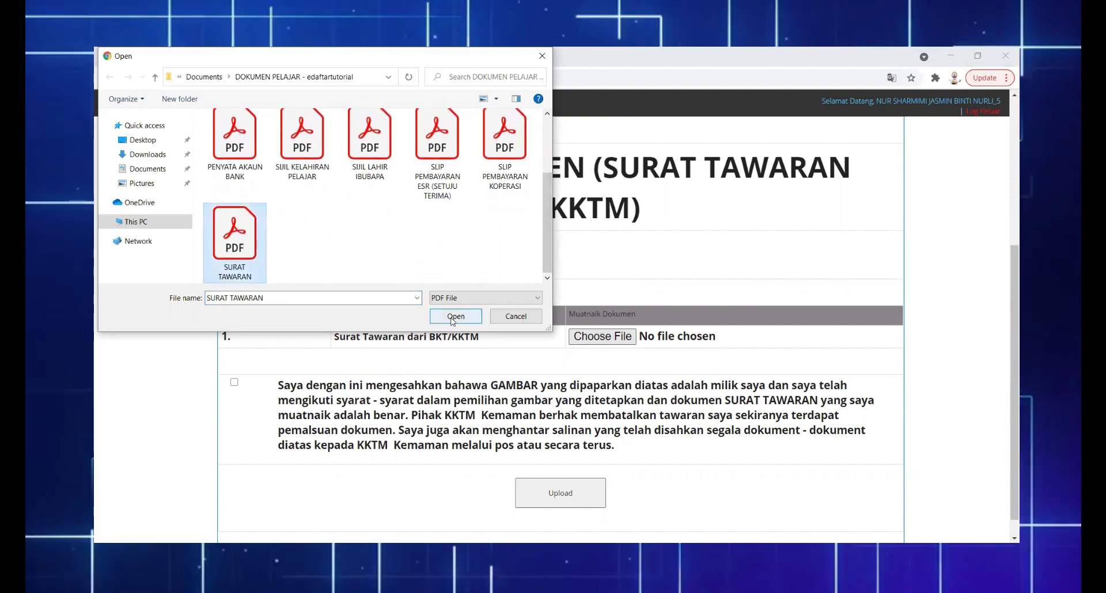
left_click(456, 316)
left_click(234, 382)
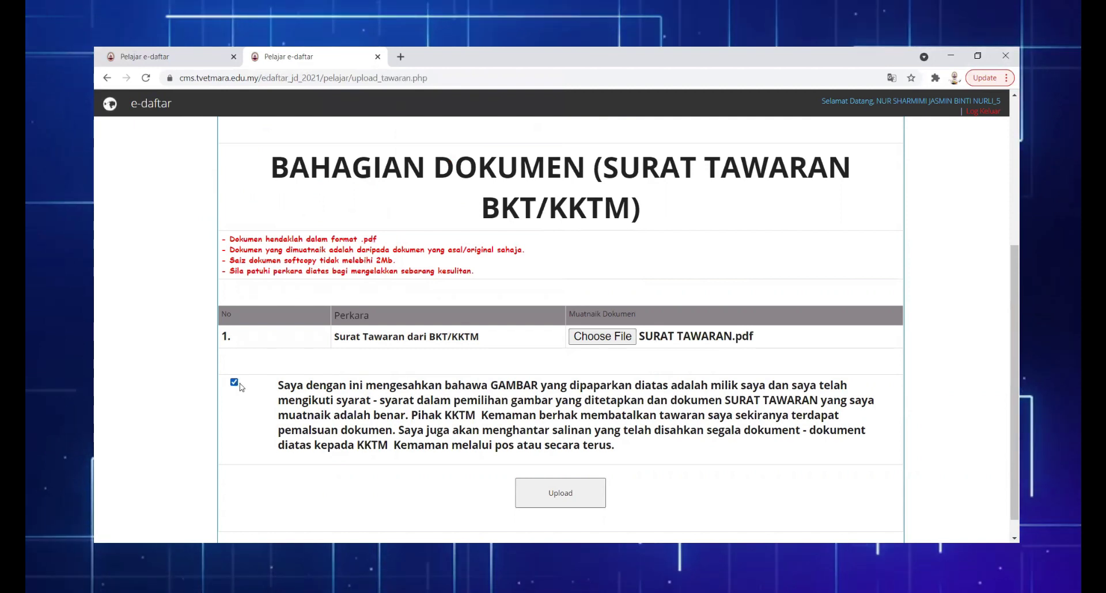
left_click(562, 501)
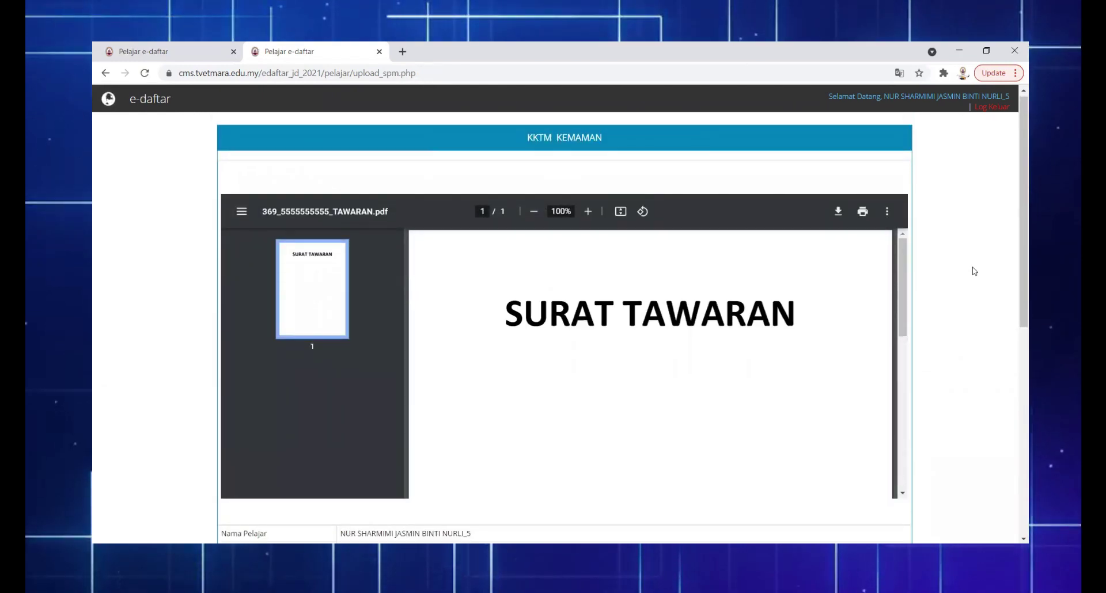
Upload the KEPUTUSAN SPM results file with its declaration ticked
scroll(972, 268, "down", 5)
scroll(974, 272, "down", 1)
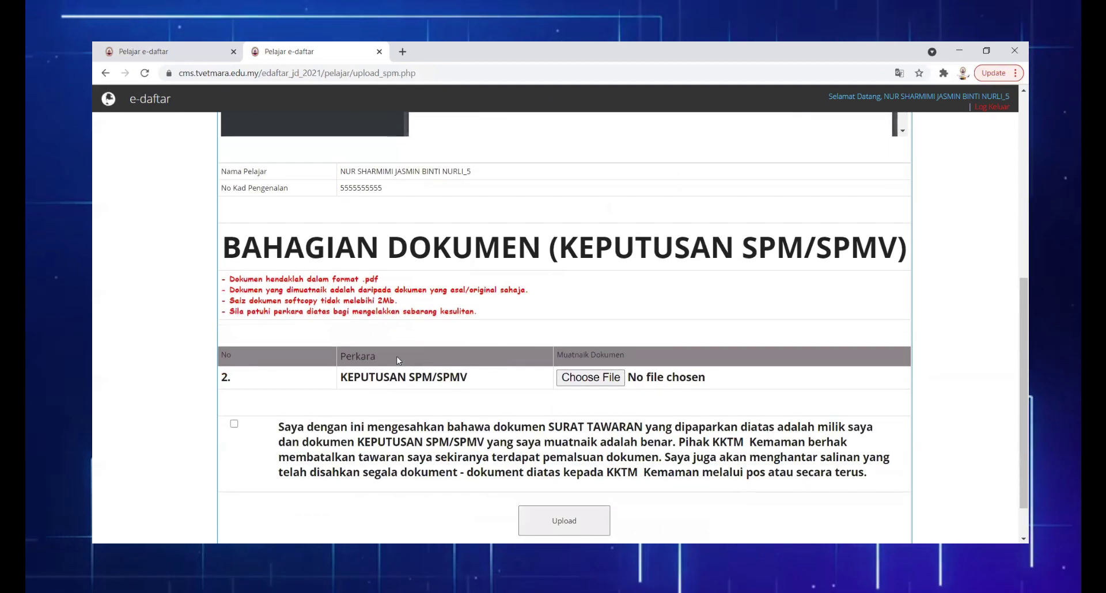
left_click(580, 379)
left_click(435, 144)
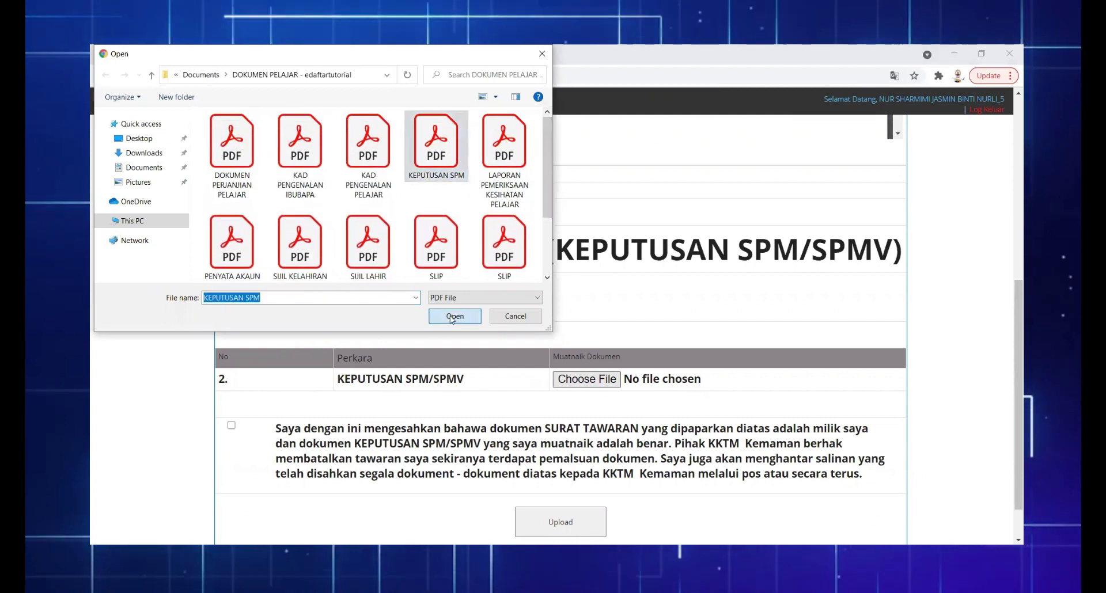
left_click(452, 313)
left_click(234, 424)
left_click(560, 522)
Upload the SIJIL KELAHIRAN PELAJAR birth certificate with its declaration ticked
scroll(933, 304, "down", 9)
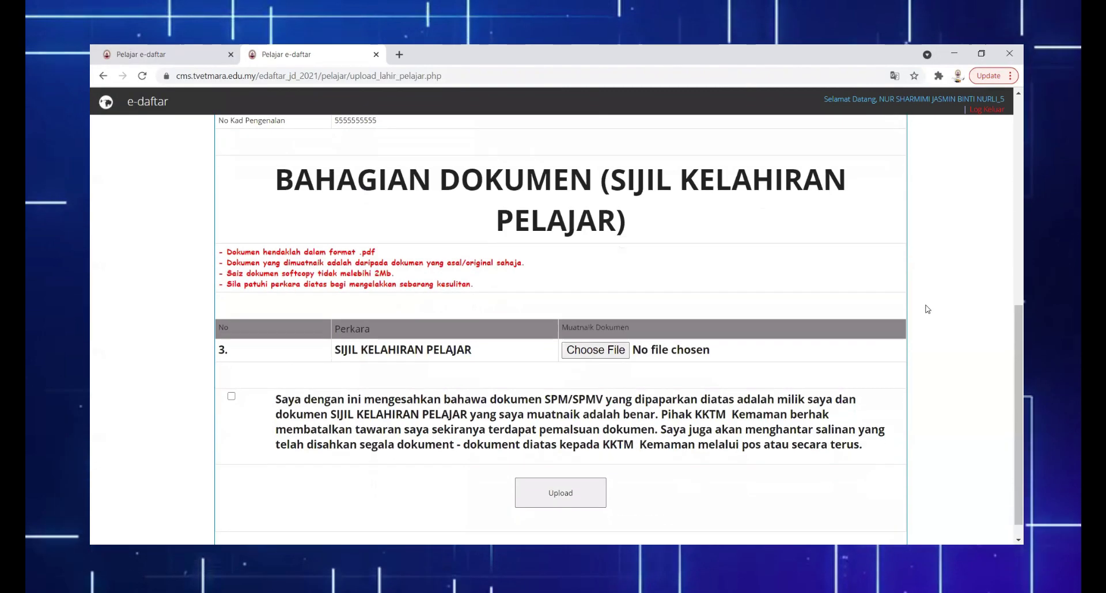
left_click(595, 329)
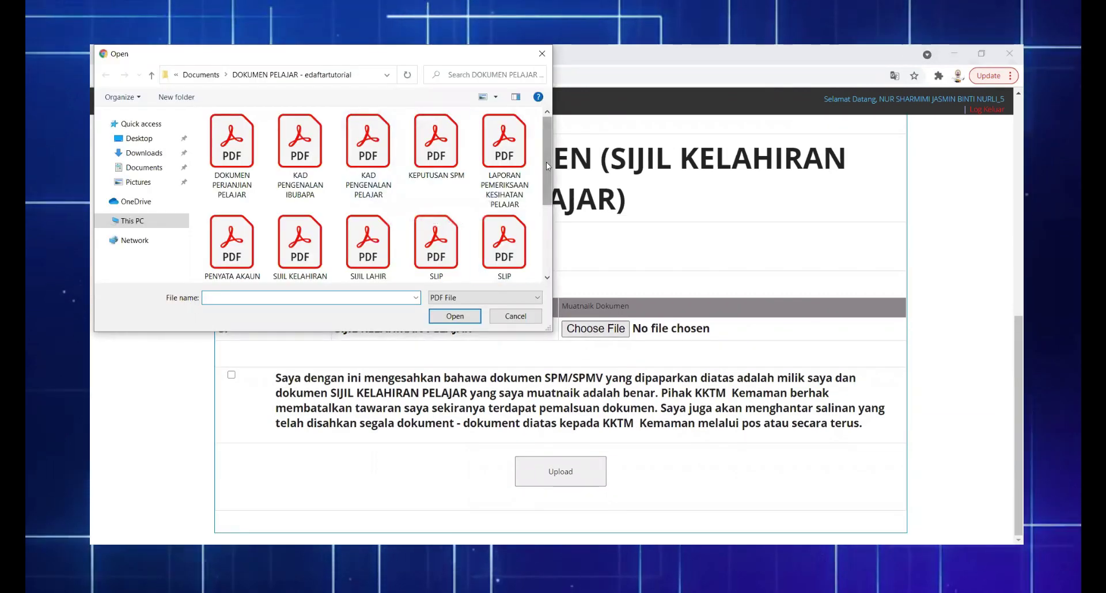
scroll(546, 162, "down", 2)
left_click(300, 173)
double_click(299, 173)
left_click(232, 375)
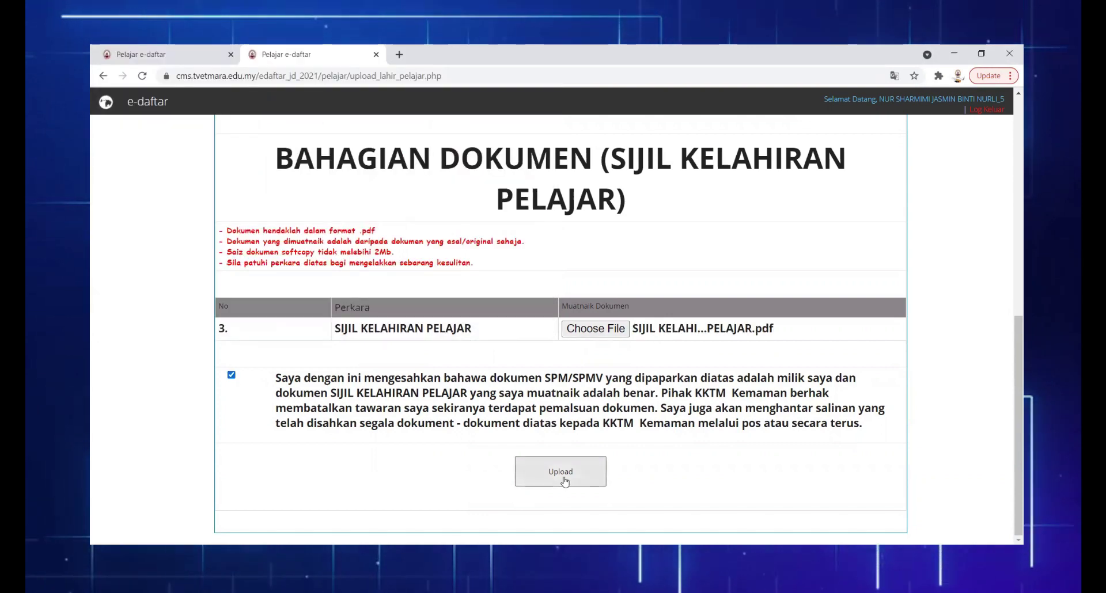
left_click(561, 475)
Upload the KAD PENGENALAN PELAJAR identity card with its declaration ticked
scroll(961, 309, "down", 8)
left_click(605, 329)
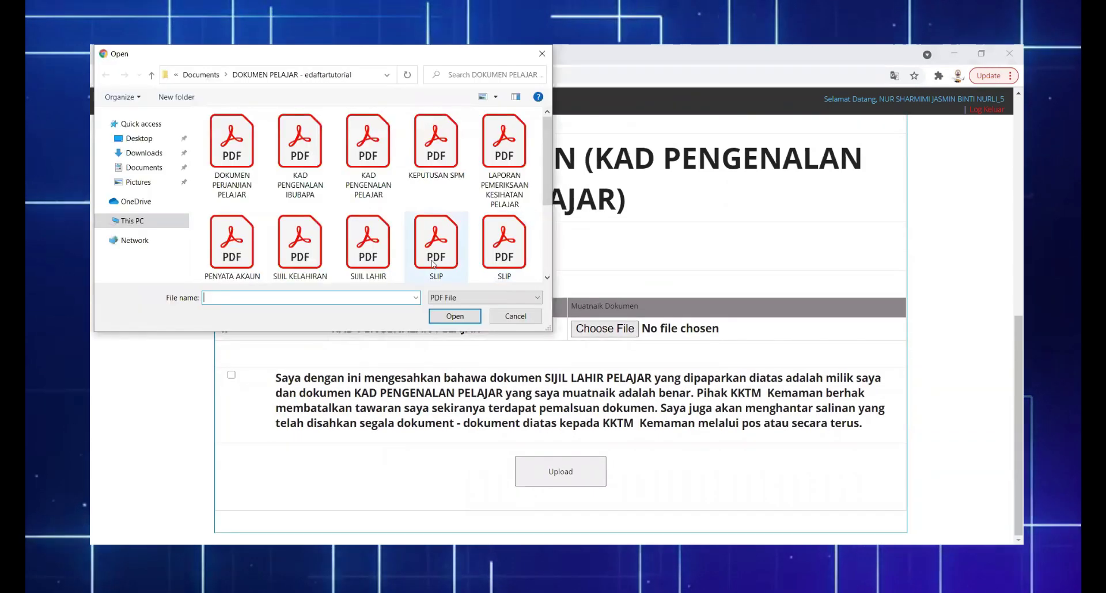
double_click(362, 171)
left_click(231, 375)
left_click(559, 475)
Upload the SIJIL LAHIR IBUBAPA parents' birth certificates with the declaration ticked
scroll(971, 360, "down", 6)
scroll(971, 360, "down", 3)
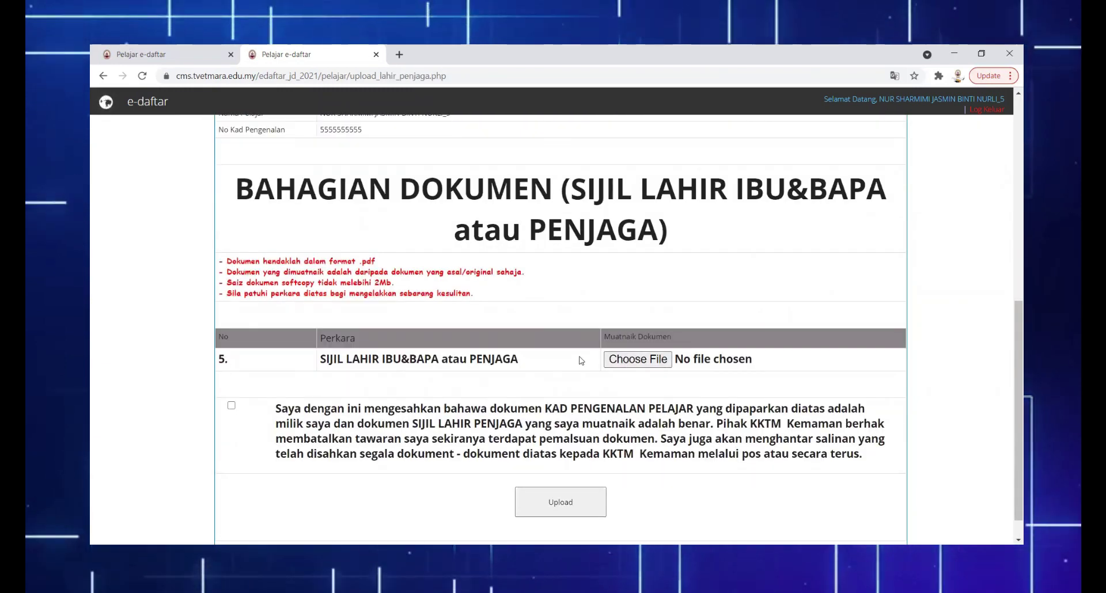
left_click(638, 359)
scroll(460, 202, "down", 2)
double_click(368, 173)
left_click(231, 405)
left_click(556, 495)
Upload the KAD PENGENALAN IBUBAPA parents' identity cards with the declaration ticked
scroll(461, 403, "down", 9)
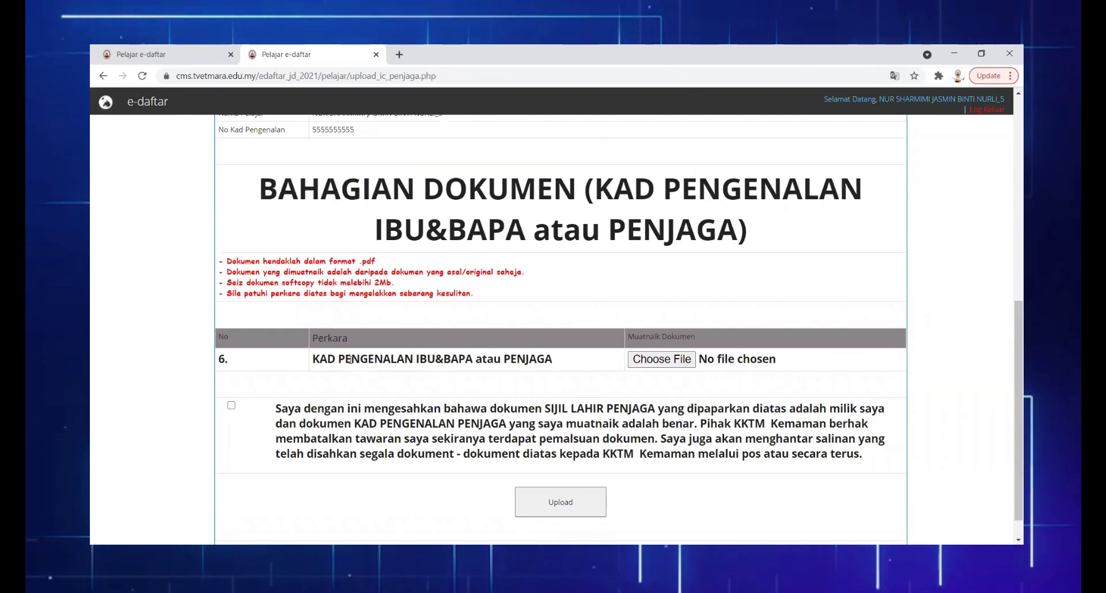
left_click(661, 359)
left_click(300, 156)
left_click(455, 316)
scroll(460, 346, "down", 1)
left_click(231, 374)
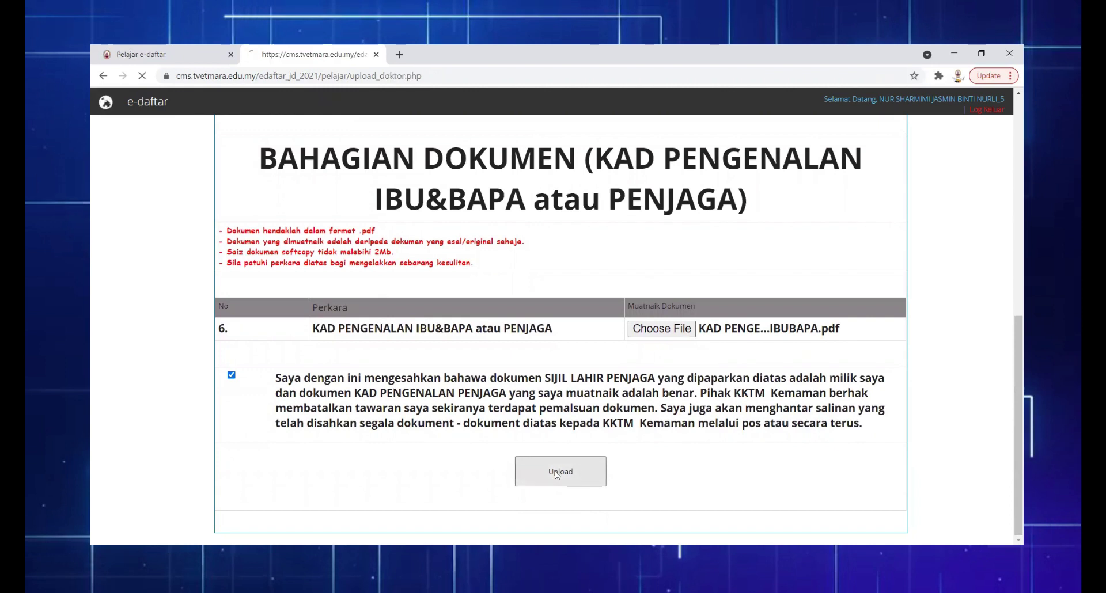
left_click(561, 472)
Upload the medical check-up report with its declaration ticked
scroll(1009, 281, "down", 9)
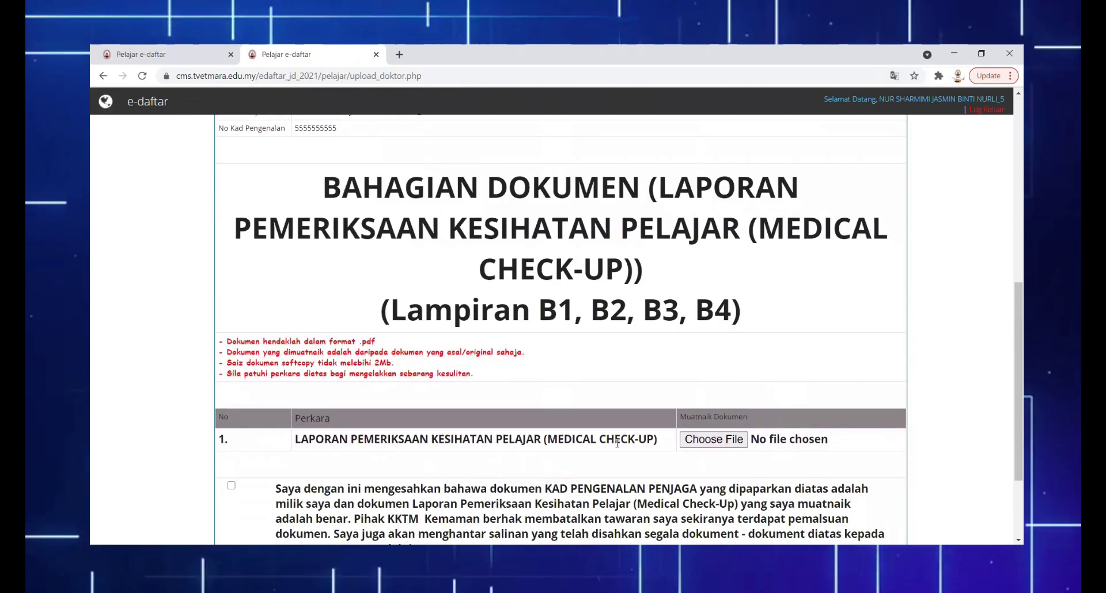
left_click(727, 439)
double_click(506, 167)
scroll(561, 346, "down", 2)
left_click(231, 504)
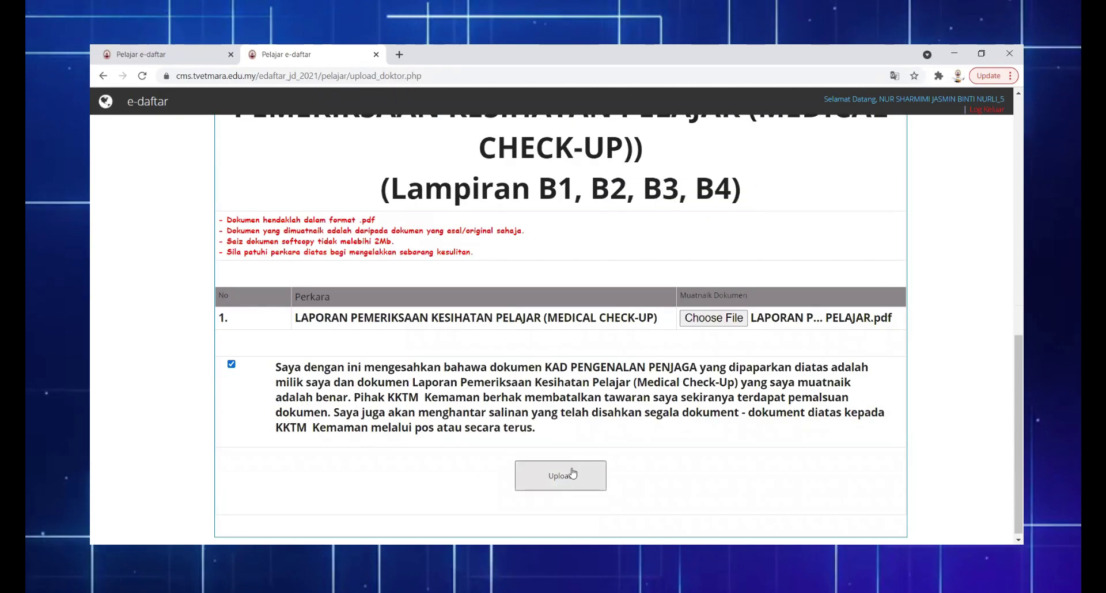
left_click(562, 473)
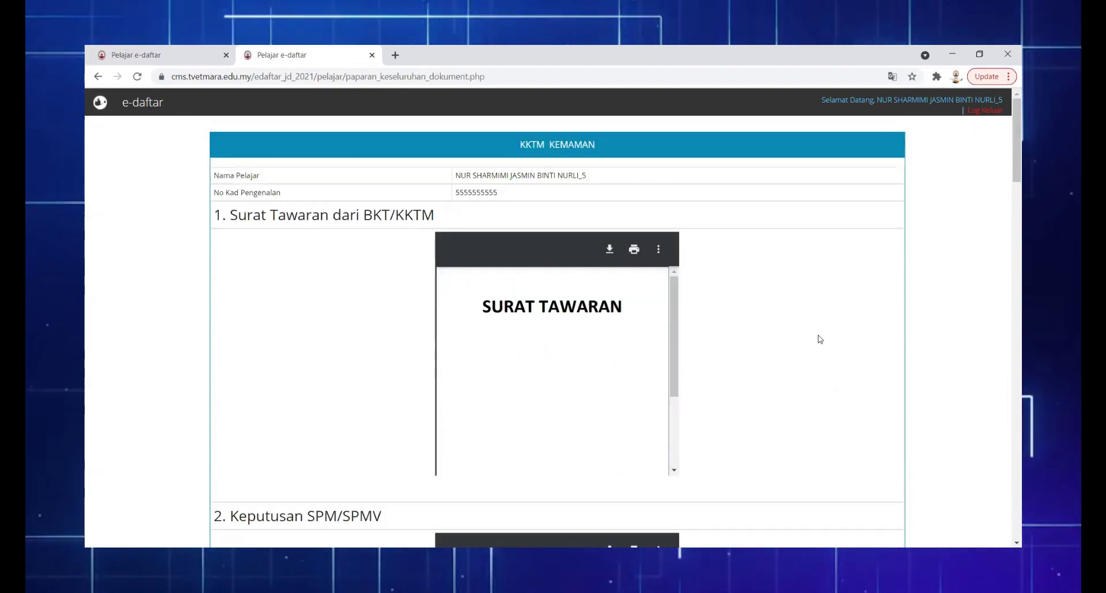
Submit the confirmed set of all uploaded documents
scroll(805, 341, "down", 1)
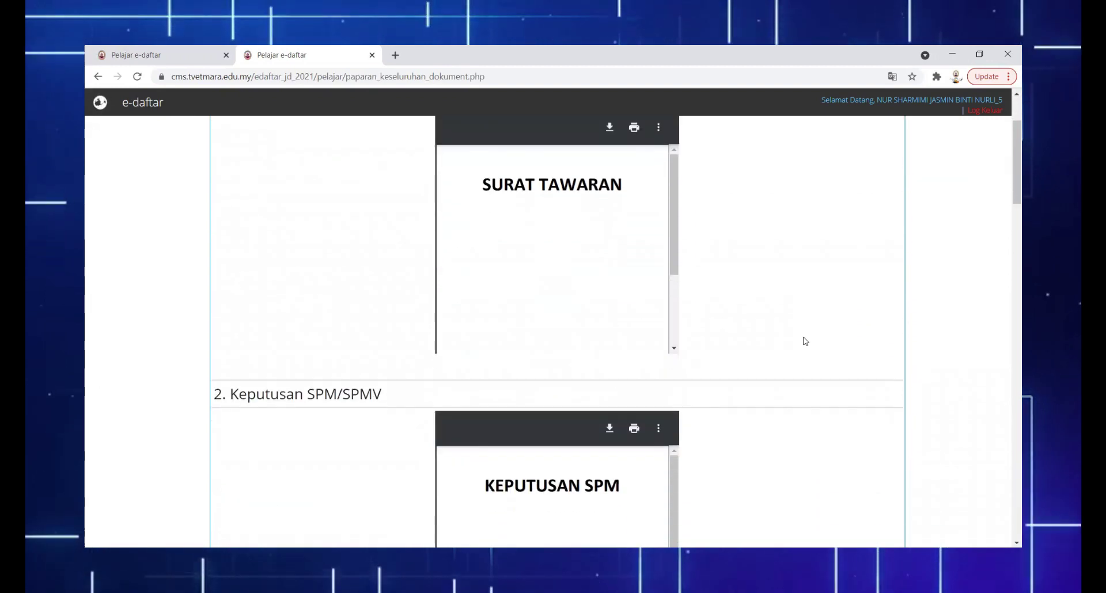
scroll(805, 341, "down", 1)
scroll(803, 340, "down", 15)
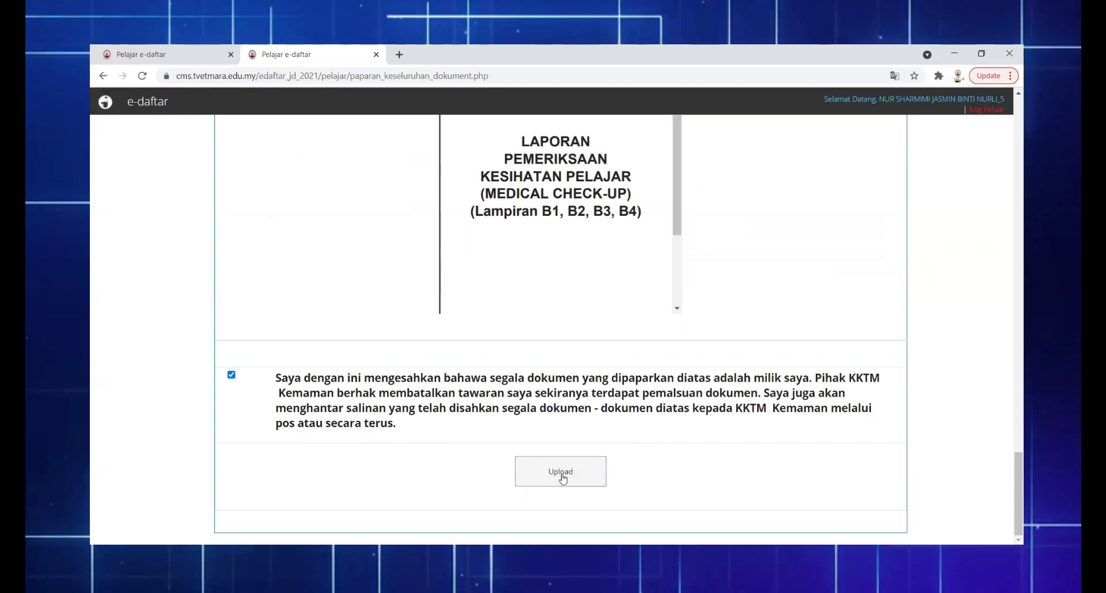
left_click(561, 472)
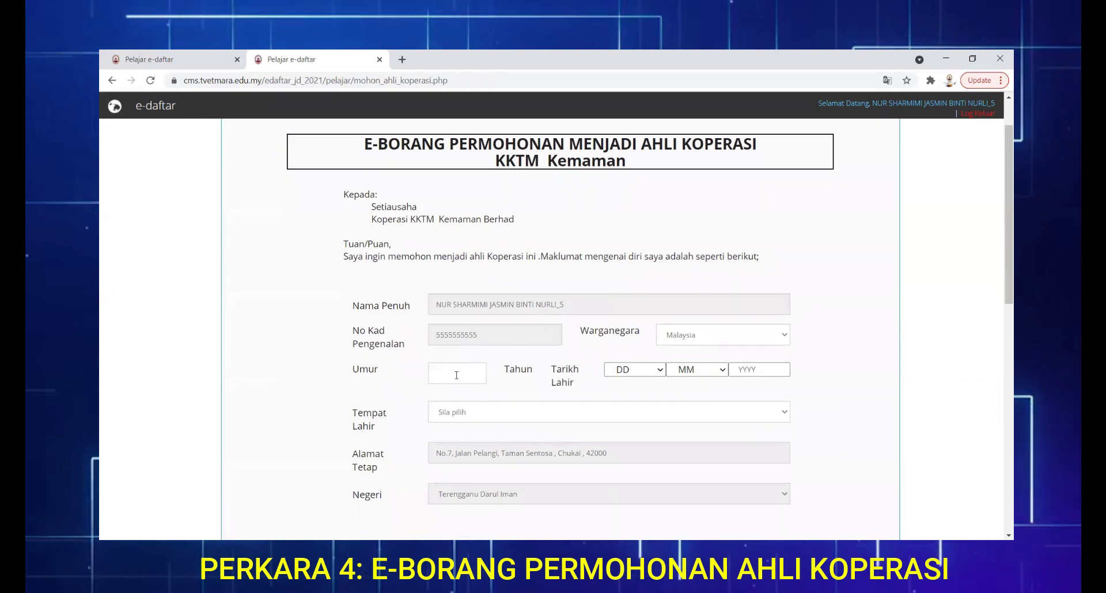
left_click(456, 379)
type("20")
left_click(647, 370)
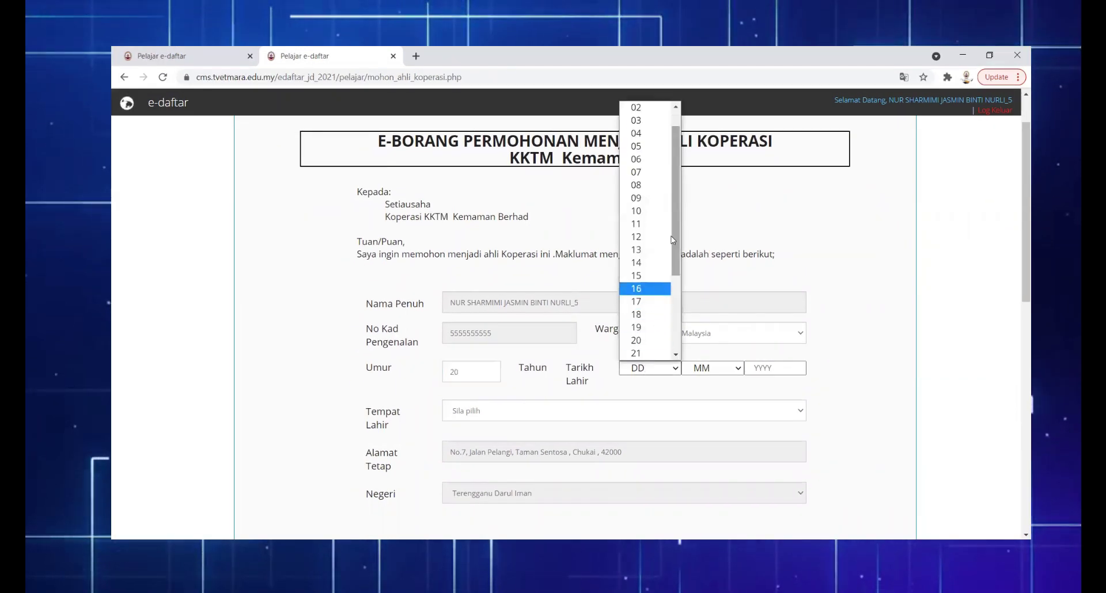
left_click(642, 286)
left_click(702, 368)
left_click(706, 263)
left_click(762, 366)
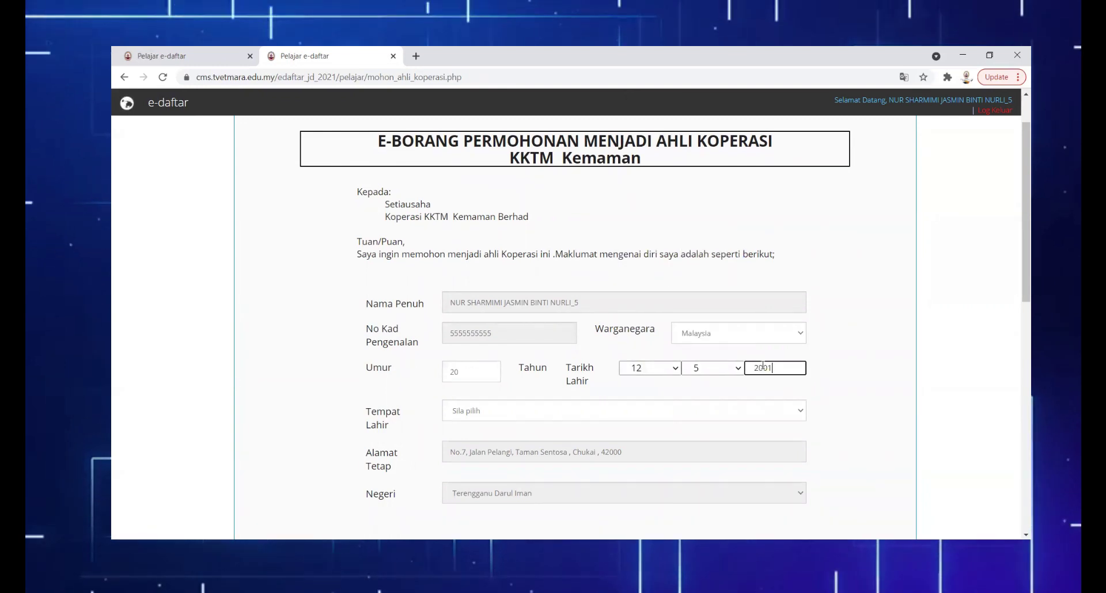
type("2001")
scroll(762, 367, "down", 2)
left_click(576, 291)
left_click(519, 435)
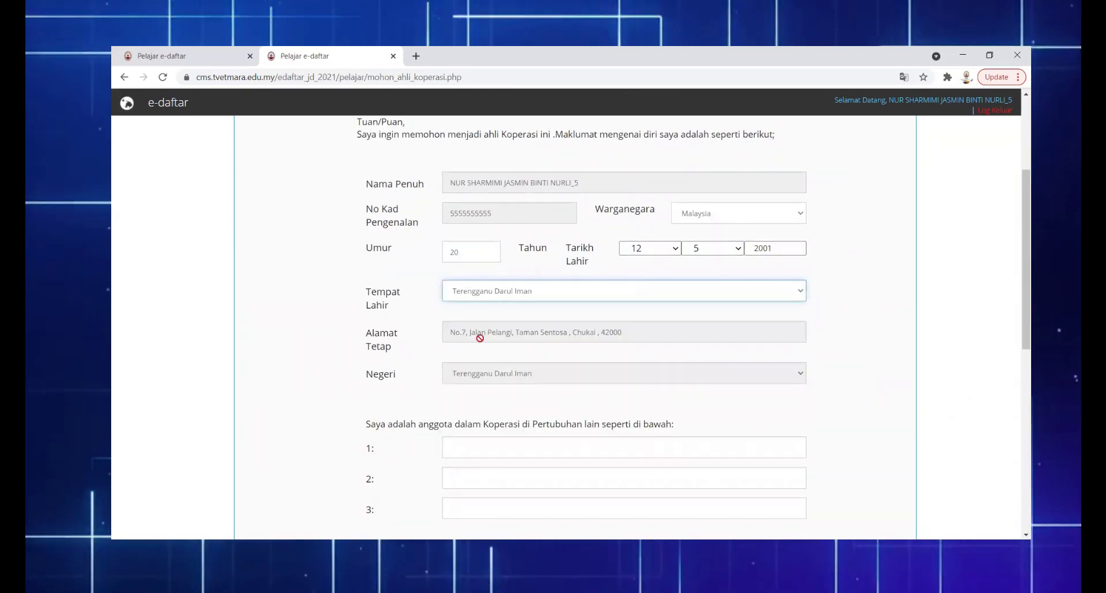
scroll(570, 373, "down", 2)
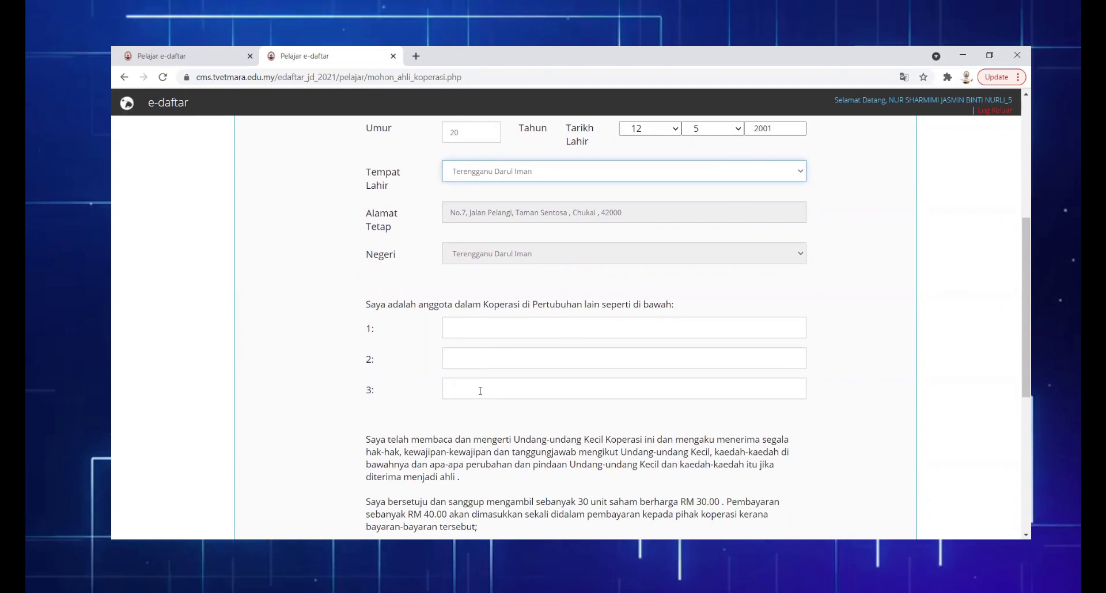
scroll(480, 391, "down", 3)
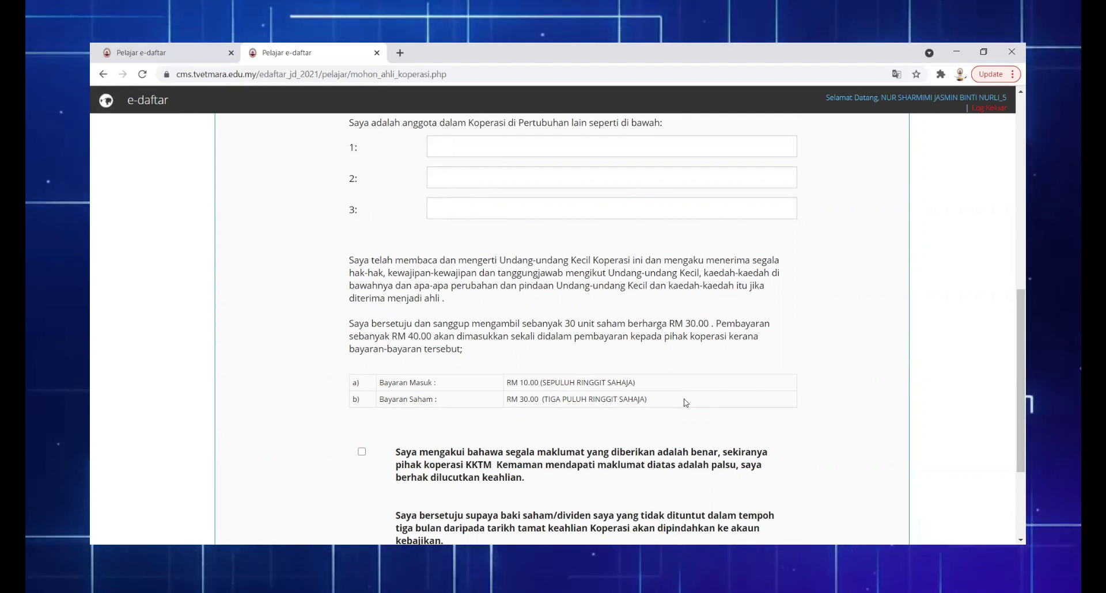
scroll(688, 402, "down", 2)
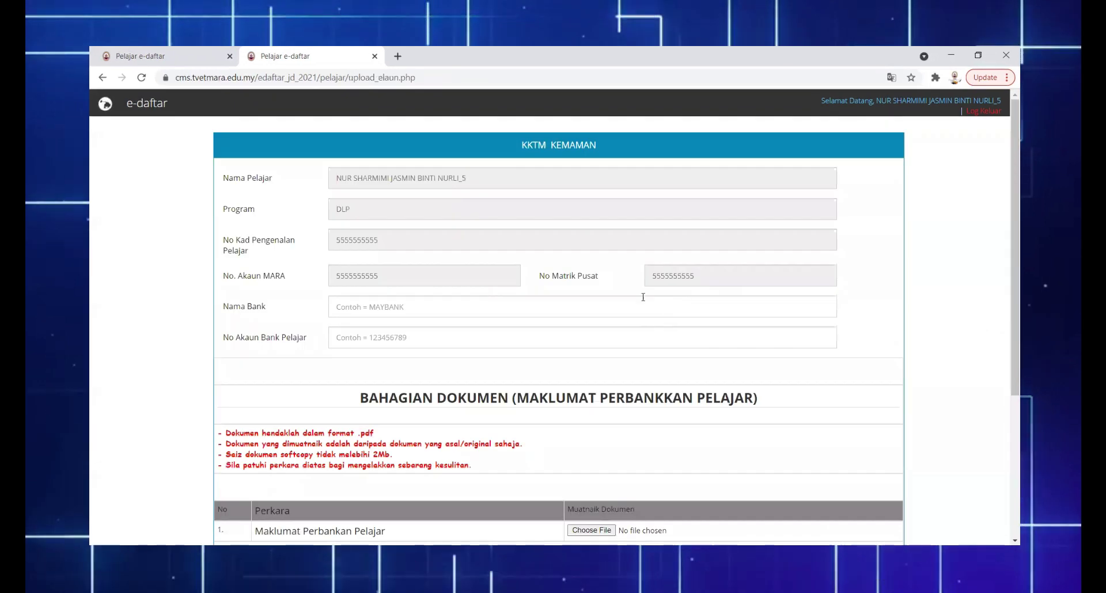
Enter MAYB as the bank name and fill in the bank account number
left_click(338, 307)
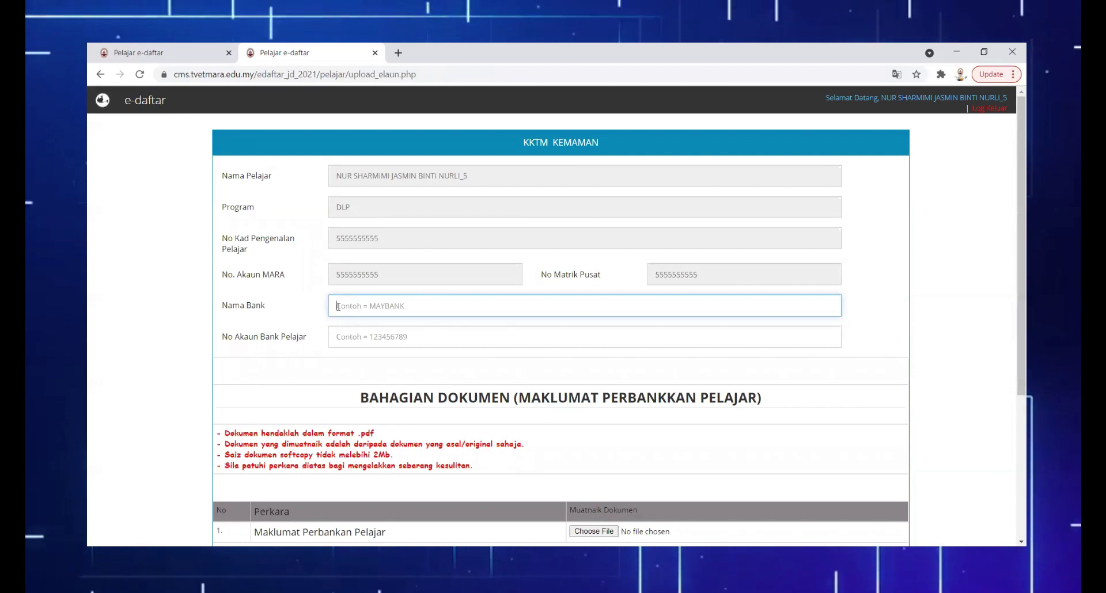
type("MAYBANK")
left_click(338, 336)
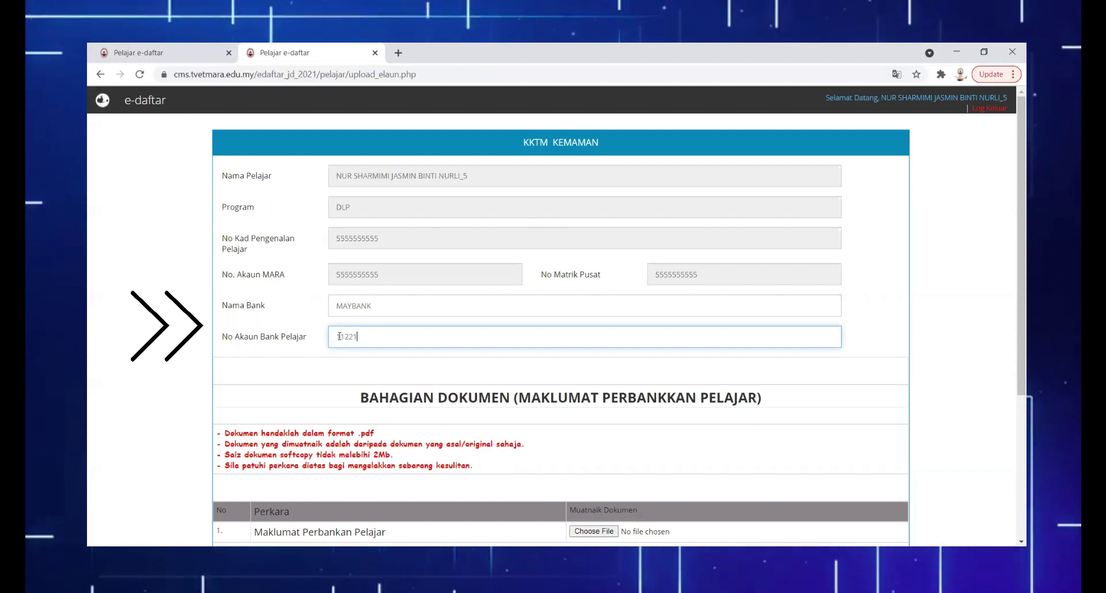
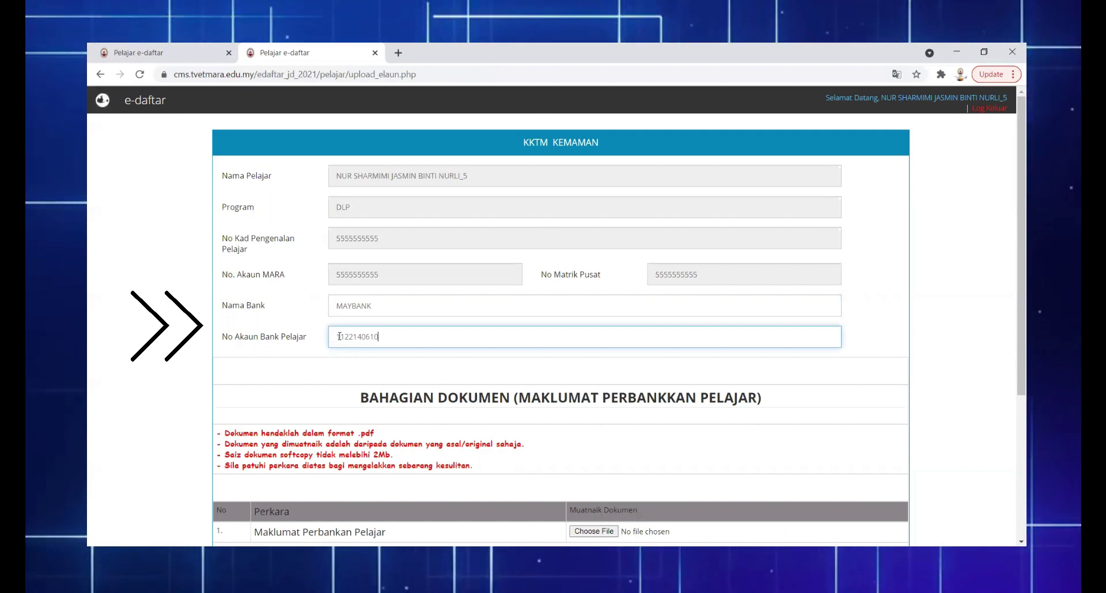
Attach the PENYATA AKAUN BANK statement PDF and submit the banking details
scroll(430, 335, "down", 3)
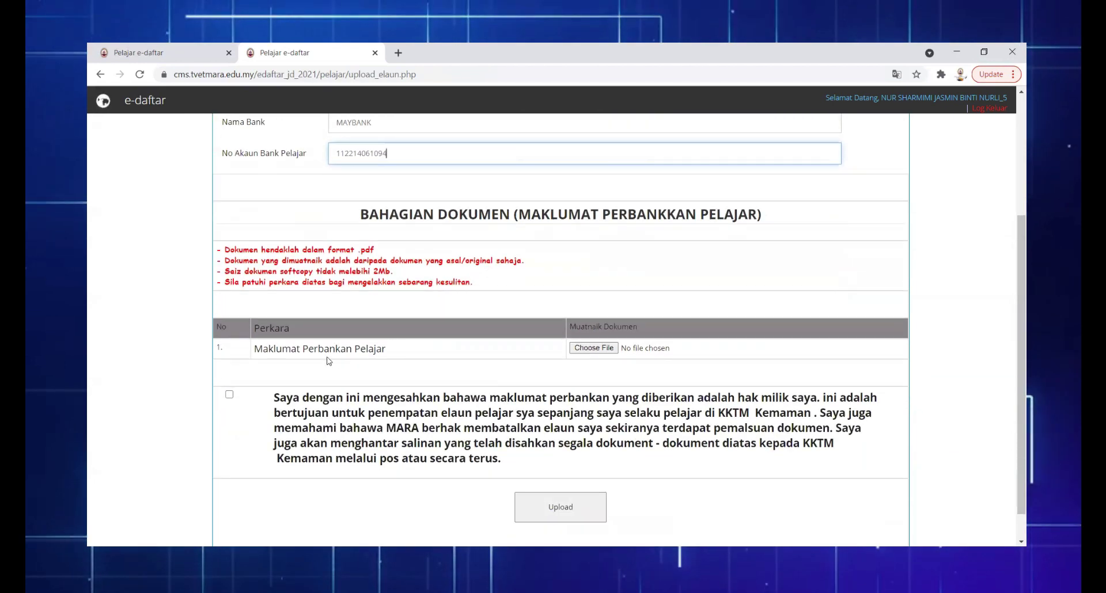
left_click(594, 348)
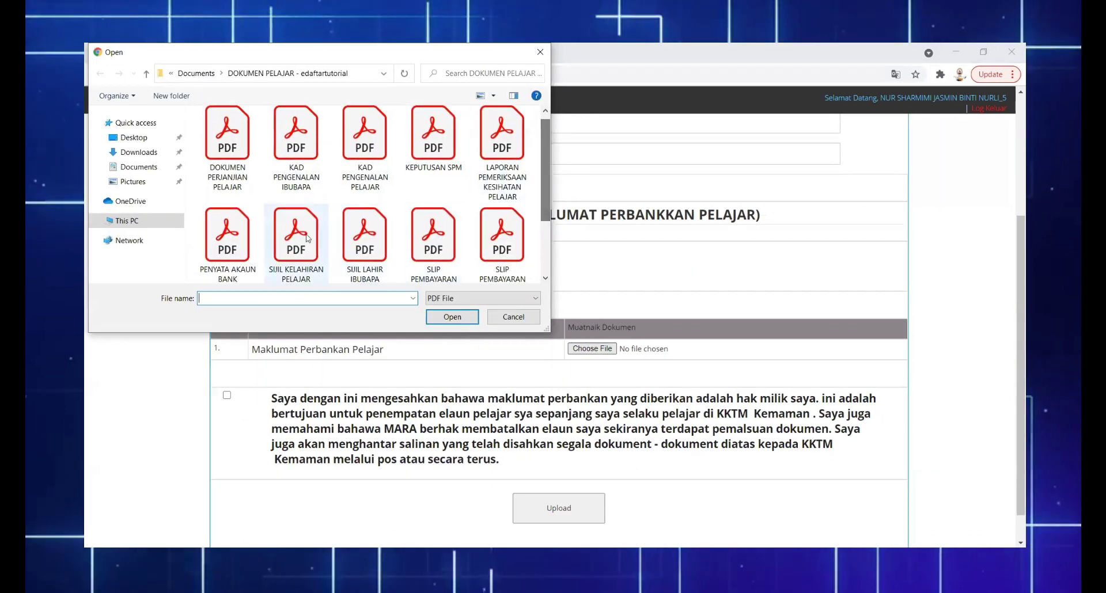
left_click(232, 245)
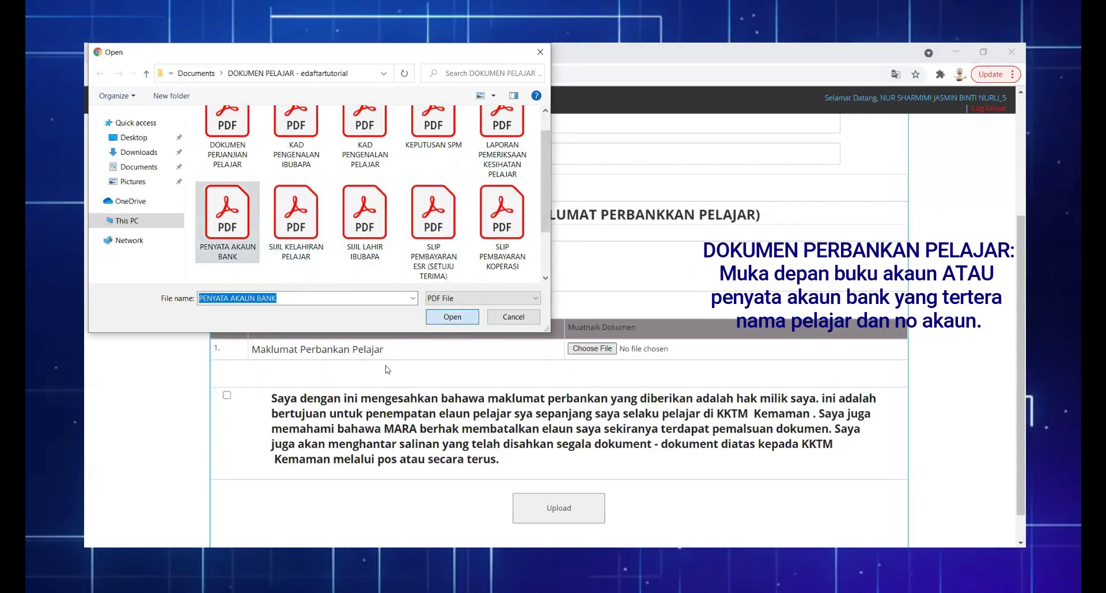
left_click(452, 317)
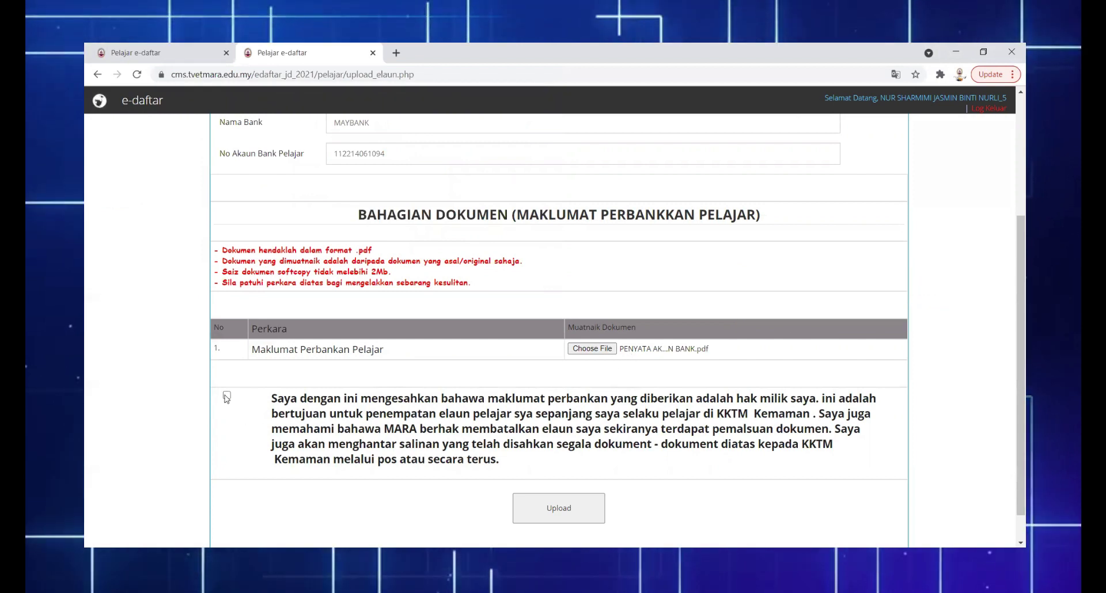
left_click(560, 511)
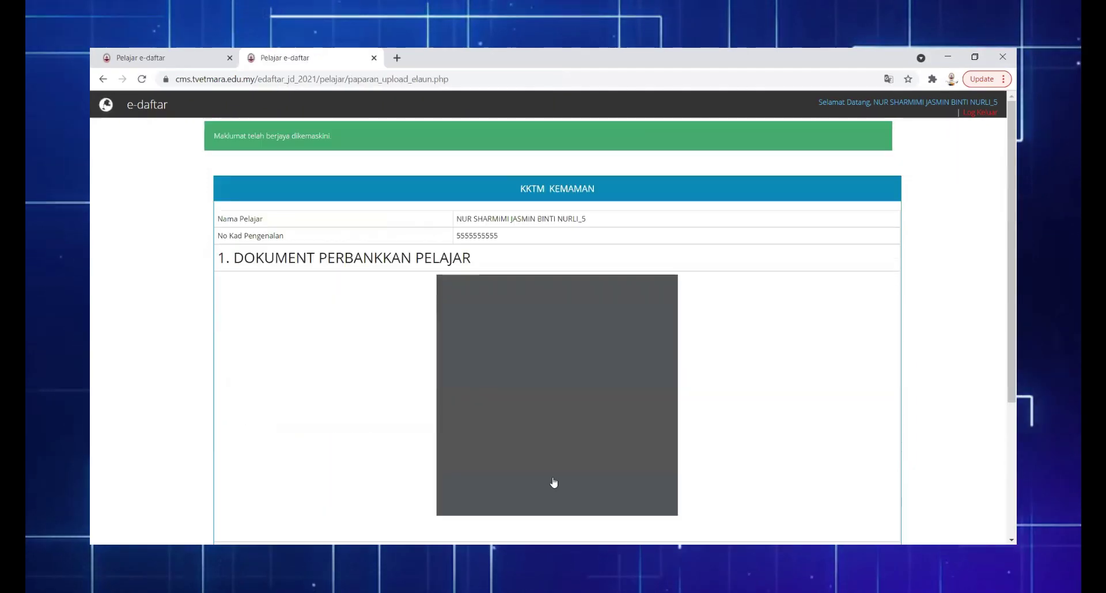
scroll(761, 291, "down", 1)
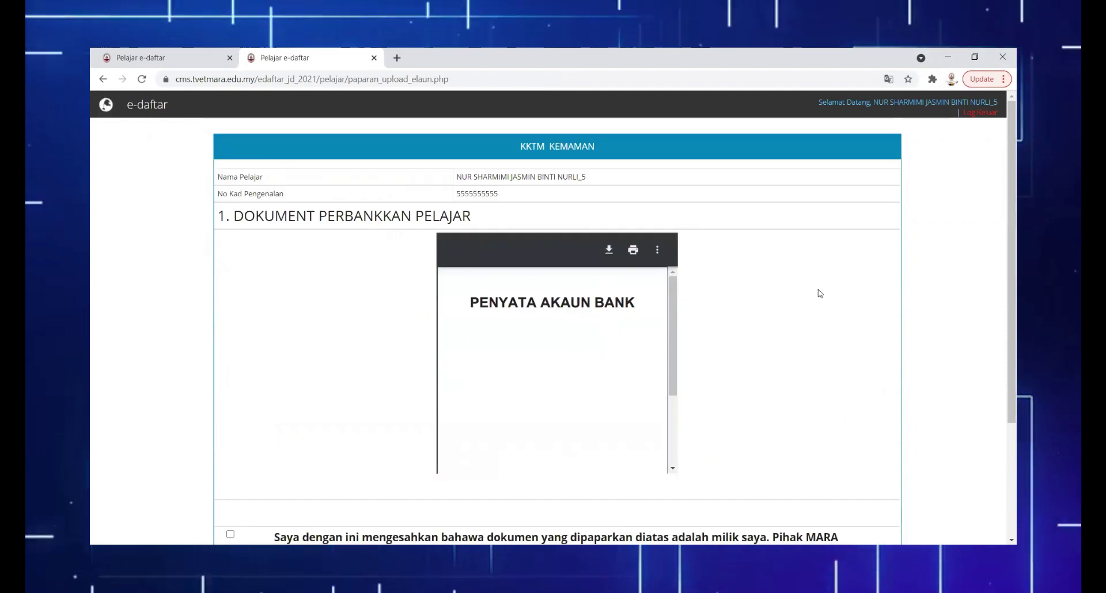
scroll(812, 294, "down", 3)
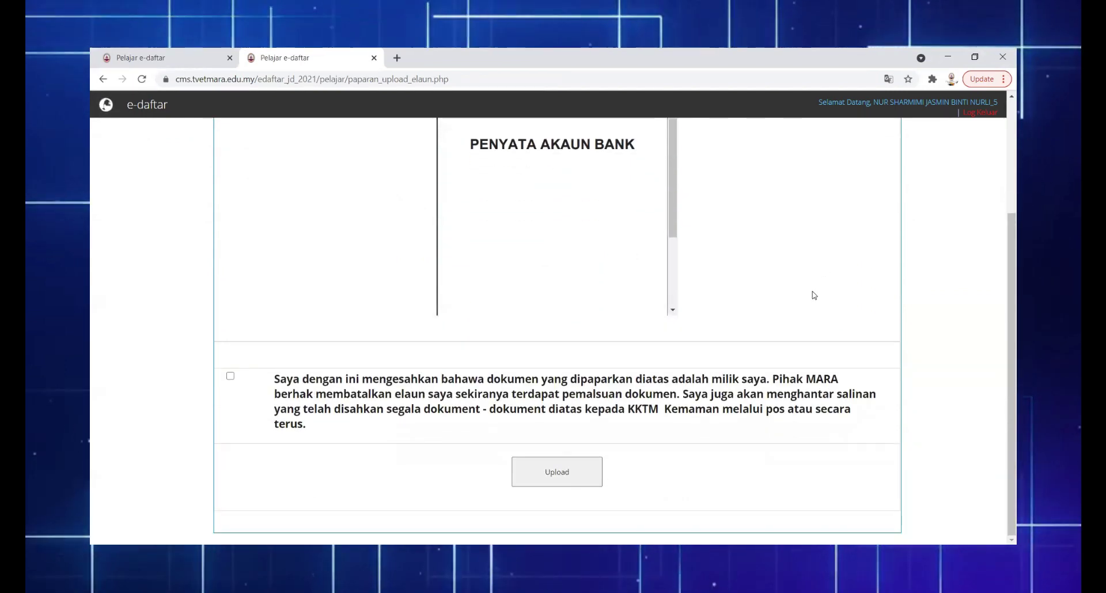
scroll(815, 295, "up", 1)
scroll(813, 295, "down", 1)
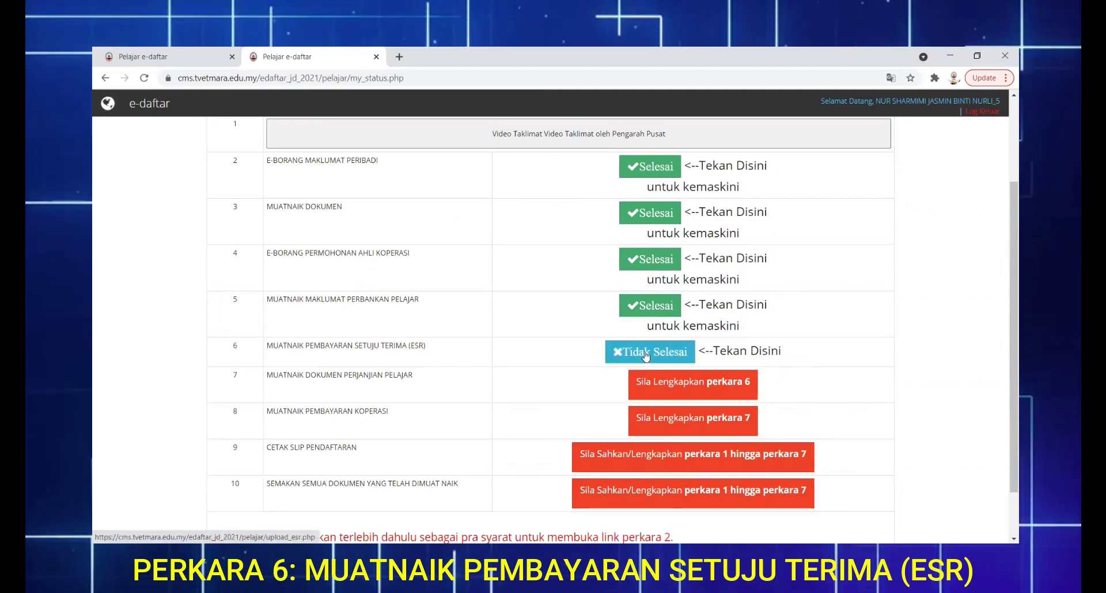
Submit the ESR payment slip with amount 350.00, accepting and confirming both declarations
left_click(647, 356)
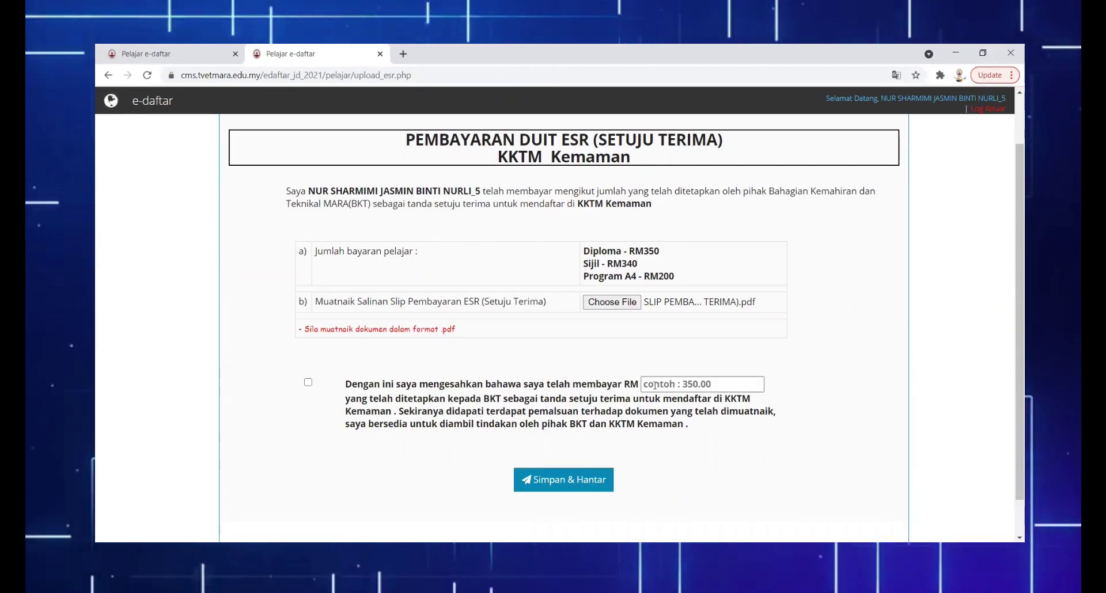
left_click(653, 385)
type("350")
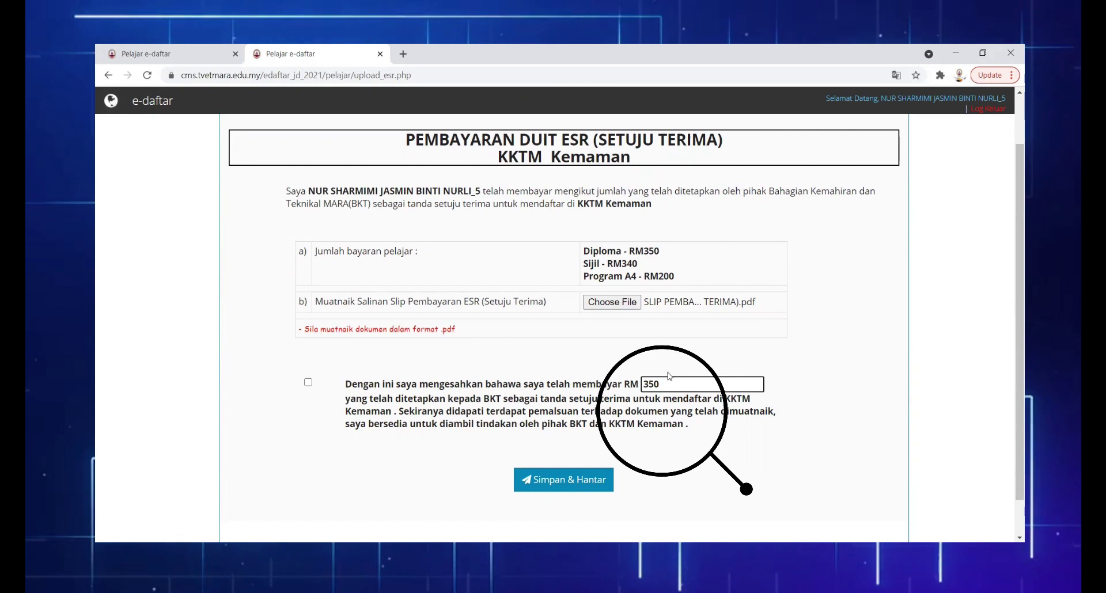
type(".0")
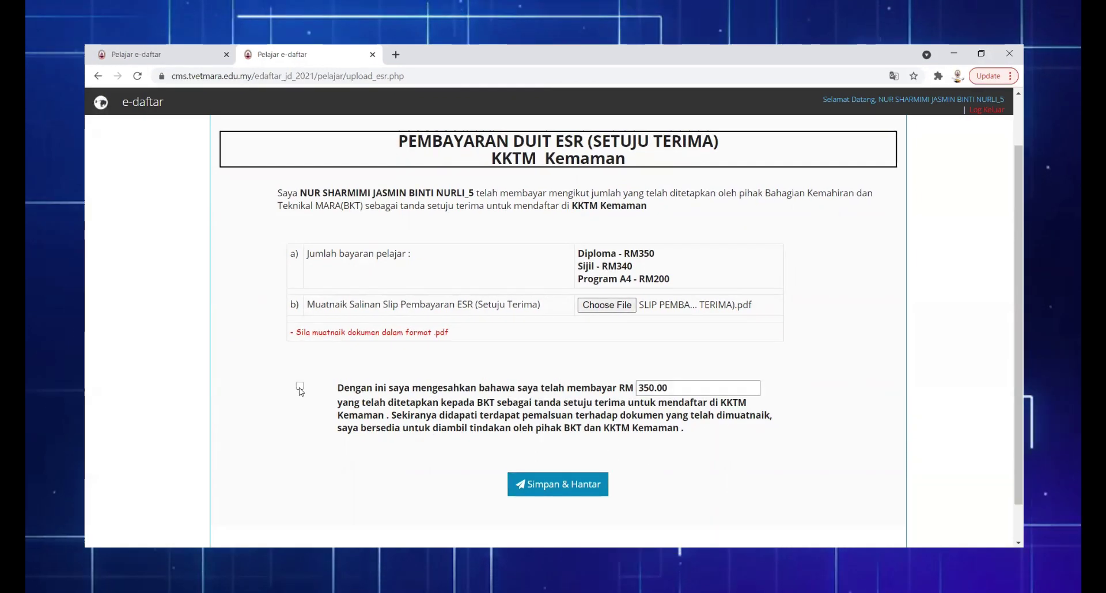
left_click(308, 382)
left_click(552, 483)
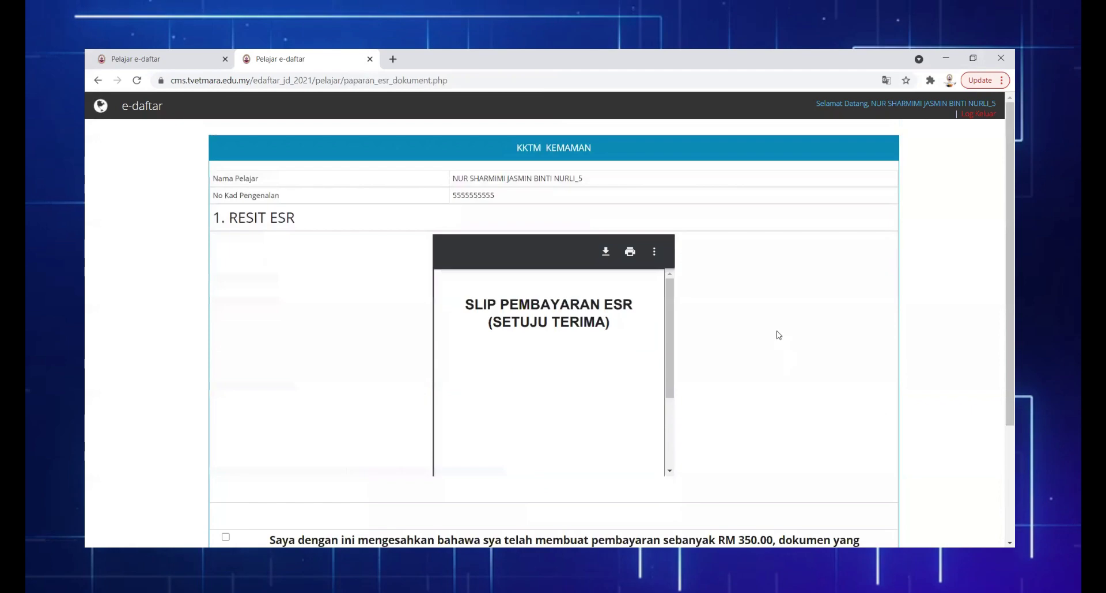
scroll(767, 318, "down", 3)
left_click(225, 378)
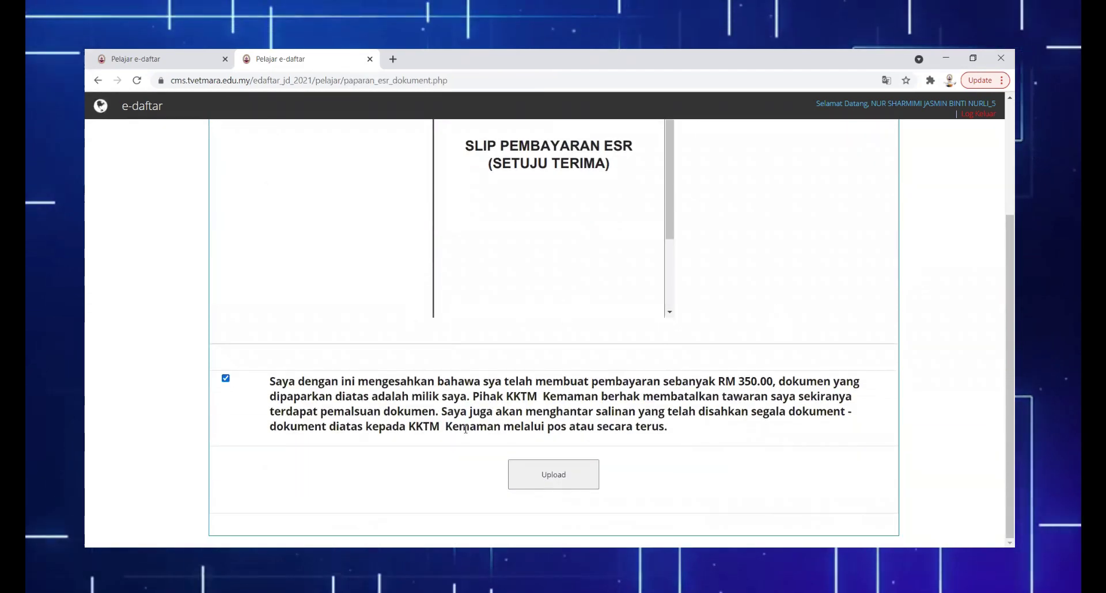
left_click(550, 472)
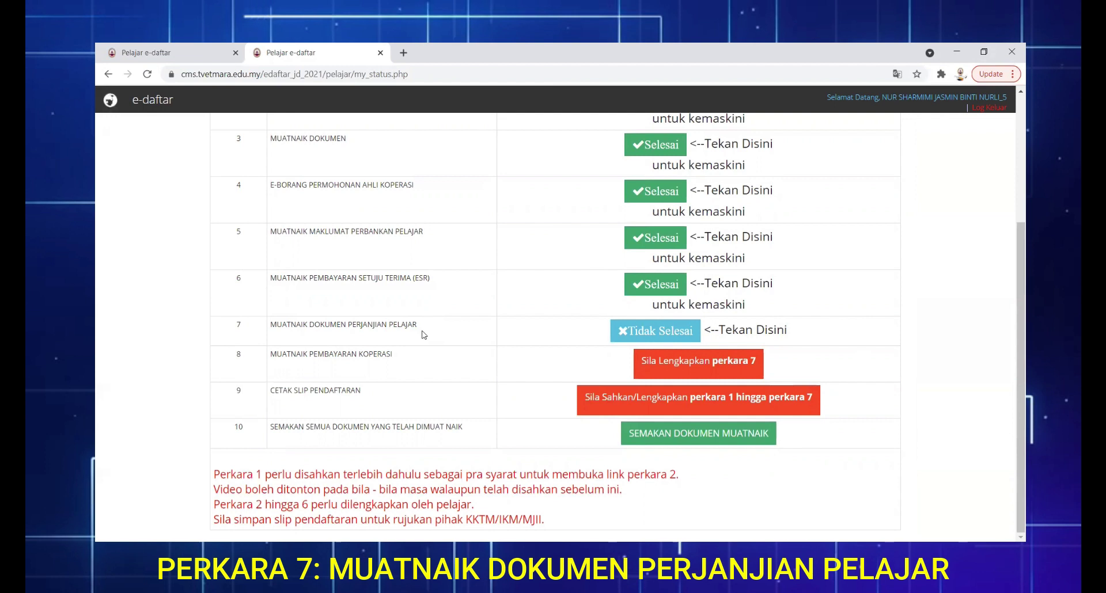
Open item 7 and tick all agreement checklist boxes and the declaration, then continue
left_click(646, 339)
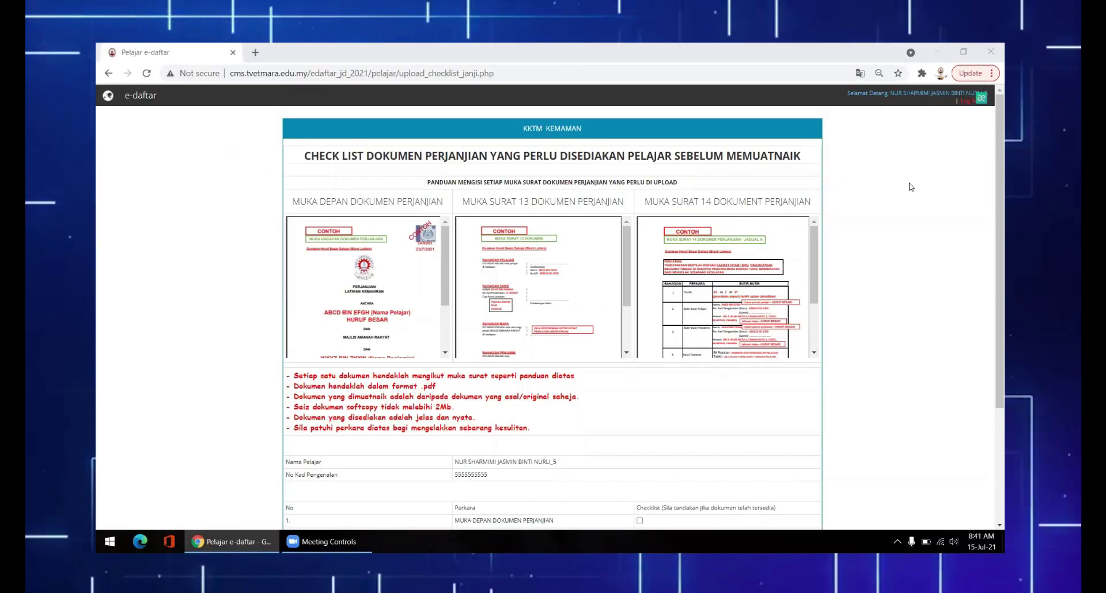
scroll(909, 182, "down", 3)
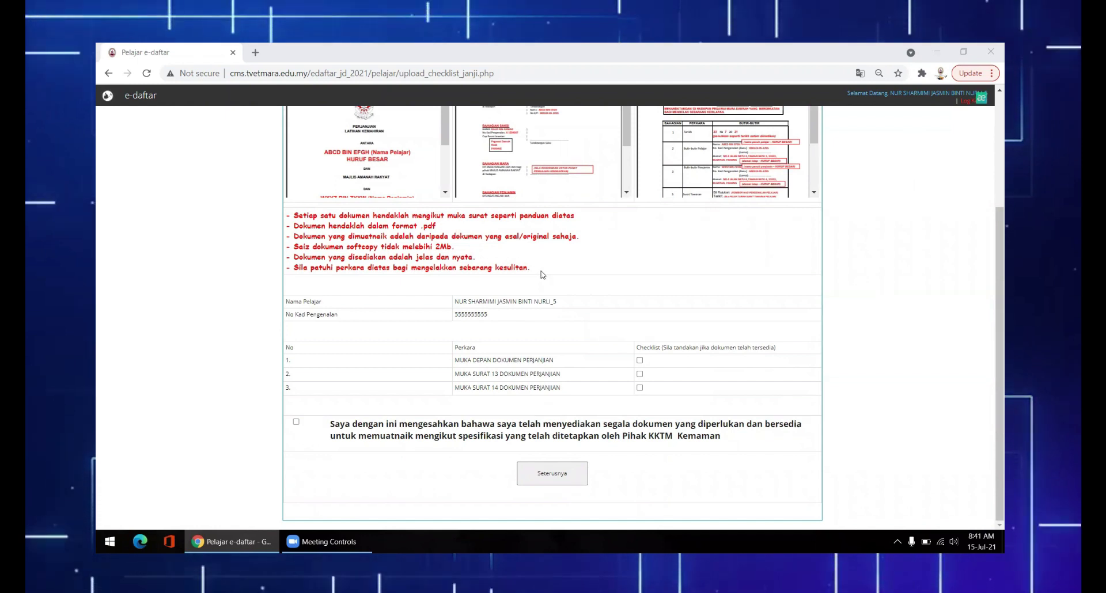
left_click(640, 360)
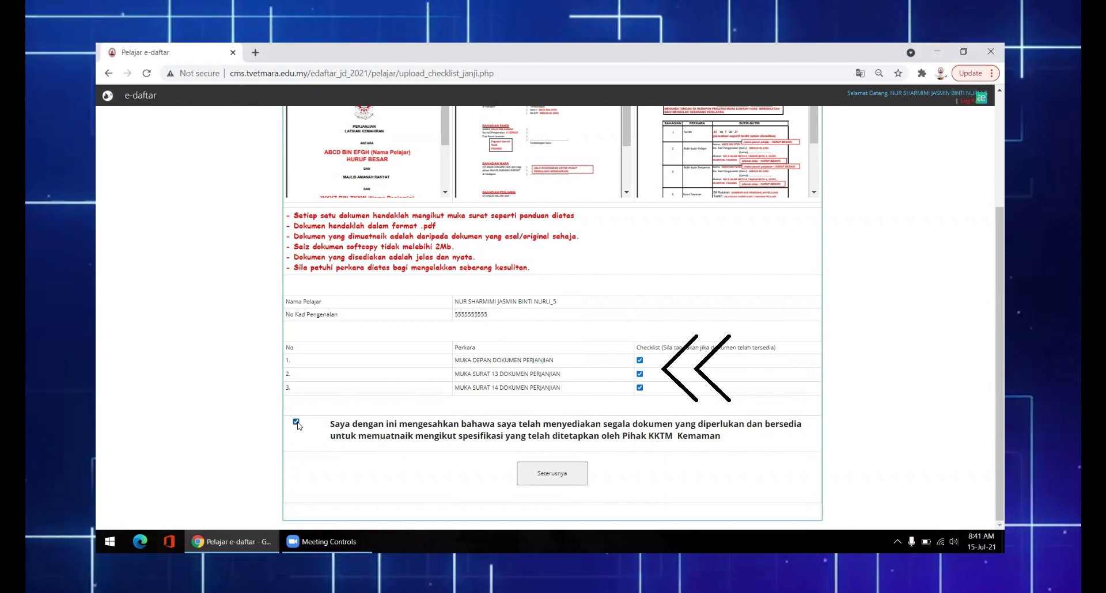
left_click(557, 478)
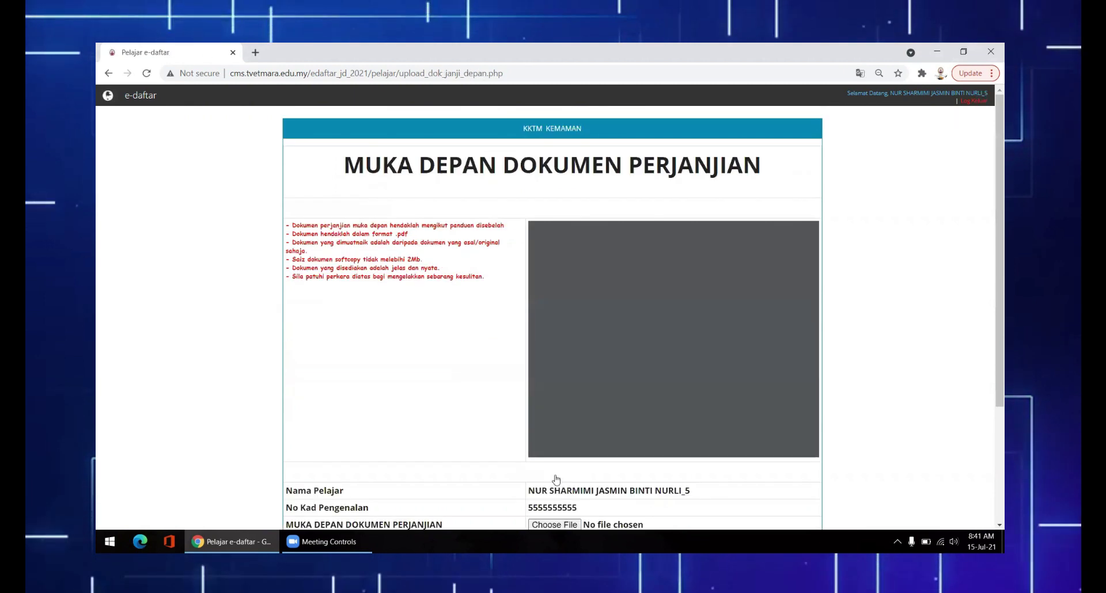
Upload the MUKA DEPAN DOKUMEN PERJANJIAN PDF as the agreement front page, with its declaration ticked
scroll(831, 299, "down", 3)
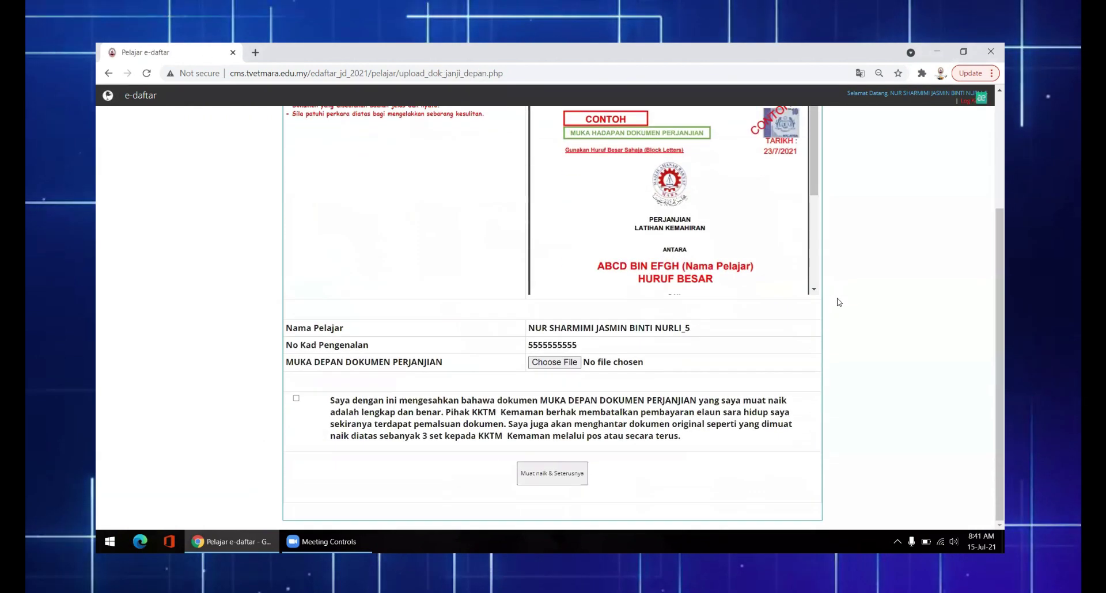
left_click(556, 364)
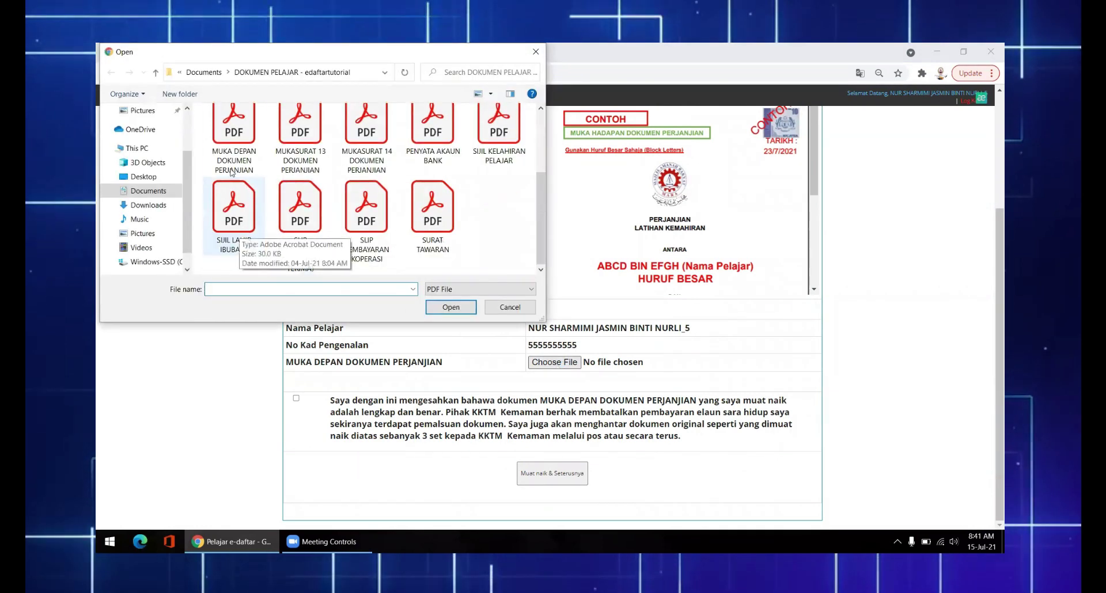
left_click(234, 130)
left_click(451, 307)
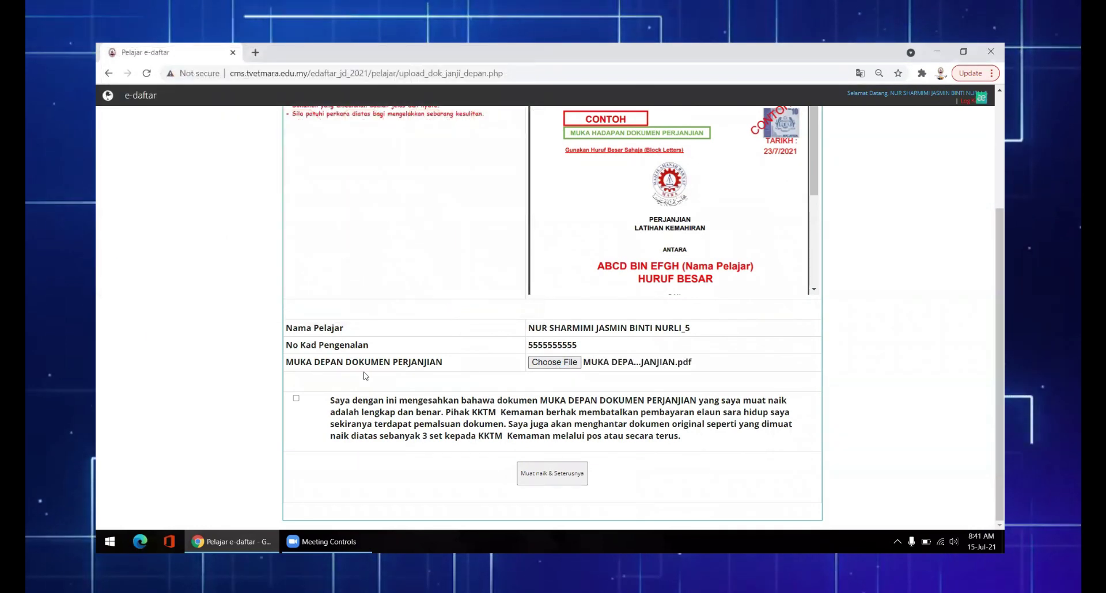
left_click(296, 398)
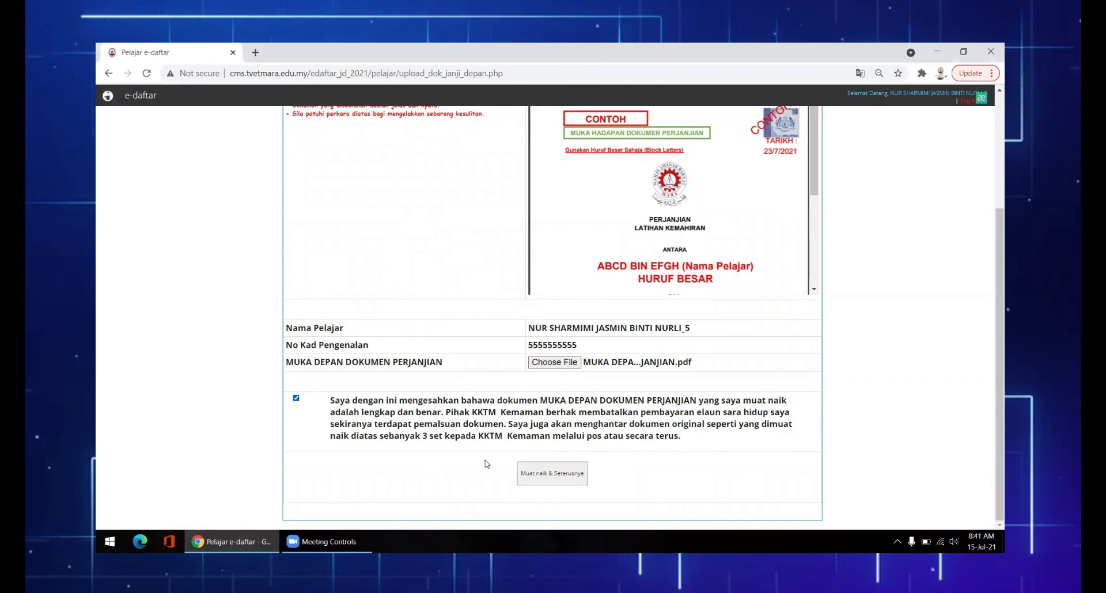
left_click(549, 478)
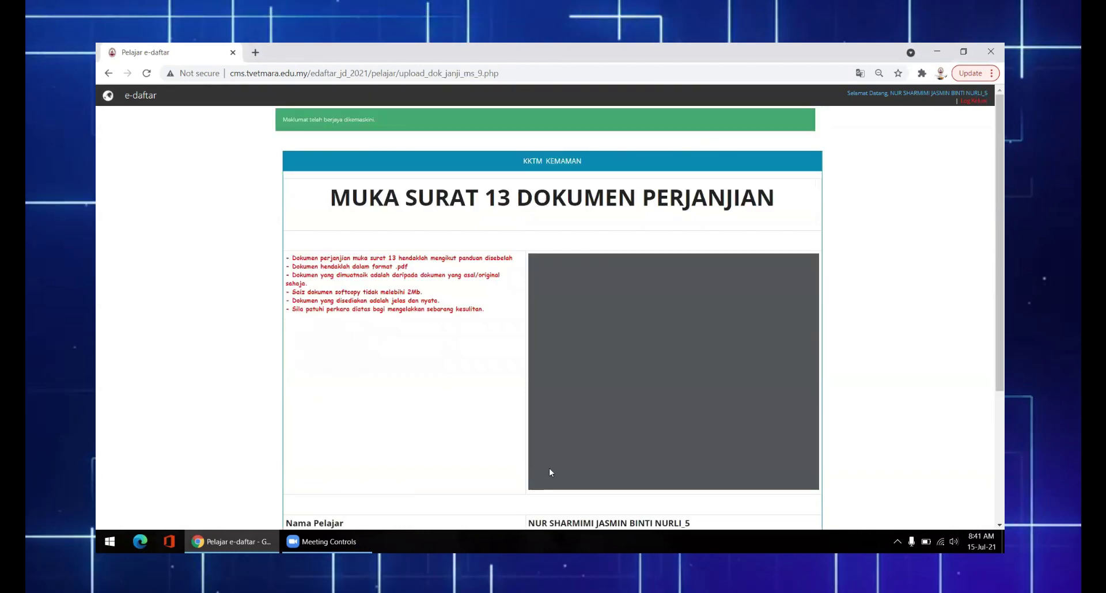
Upload the page 13 and page 14 agreement PDFs, accepting the declaration, to reach the review
scroll(853, 270, "down", 3)
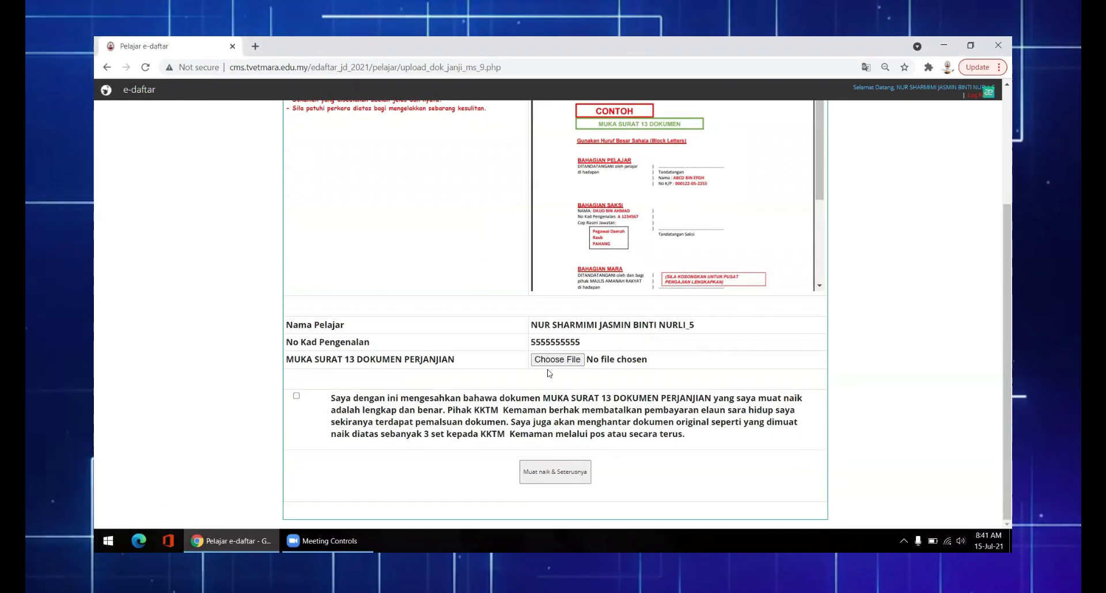
left_click(555, 360)
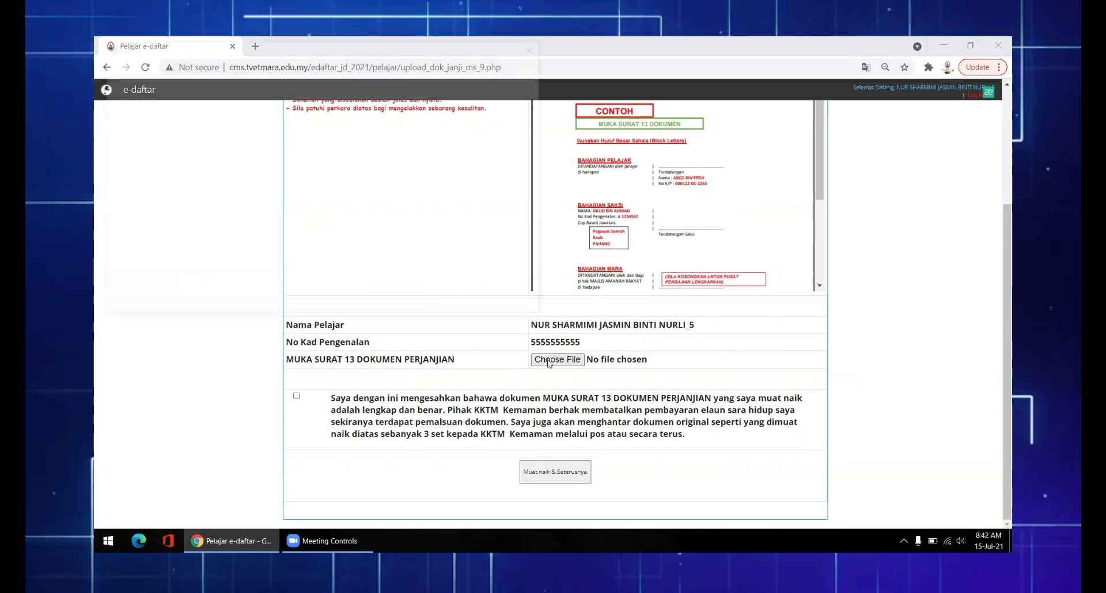
left_click(300, 221)
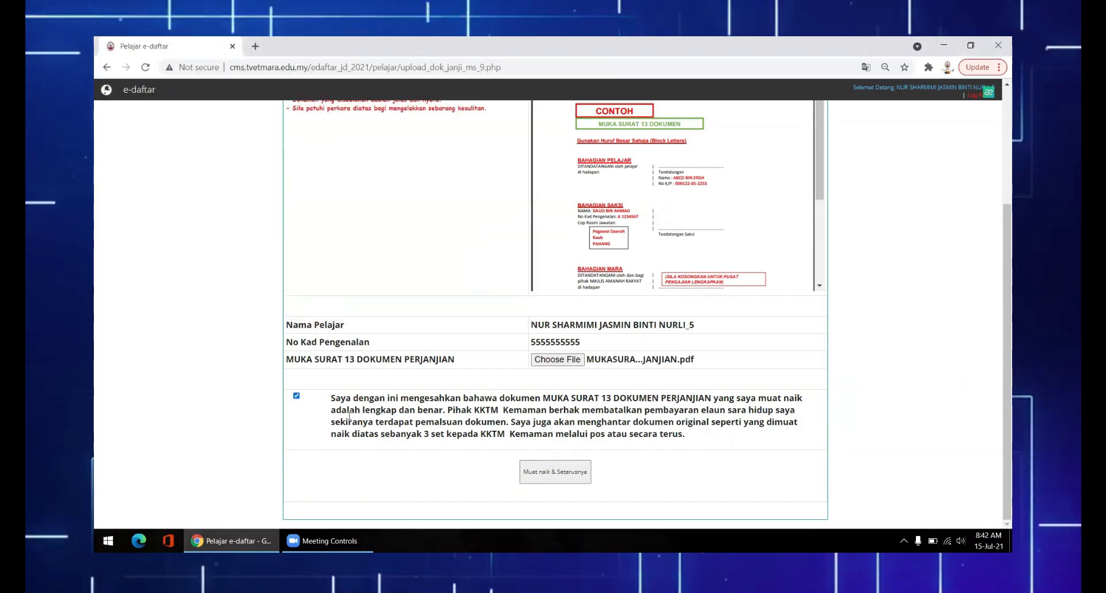
scroll(855, 311, "down", 7)
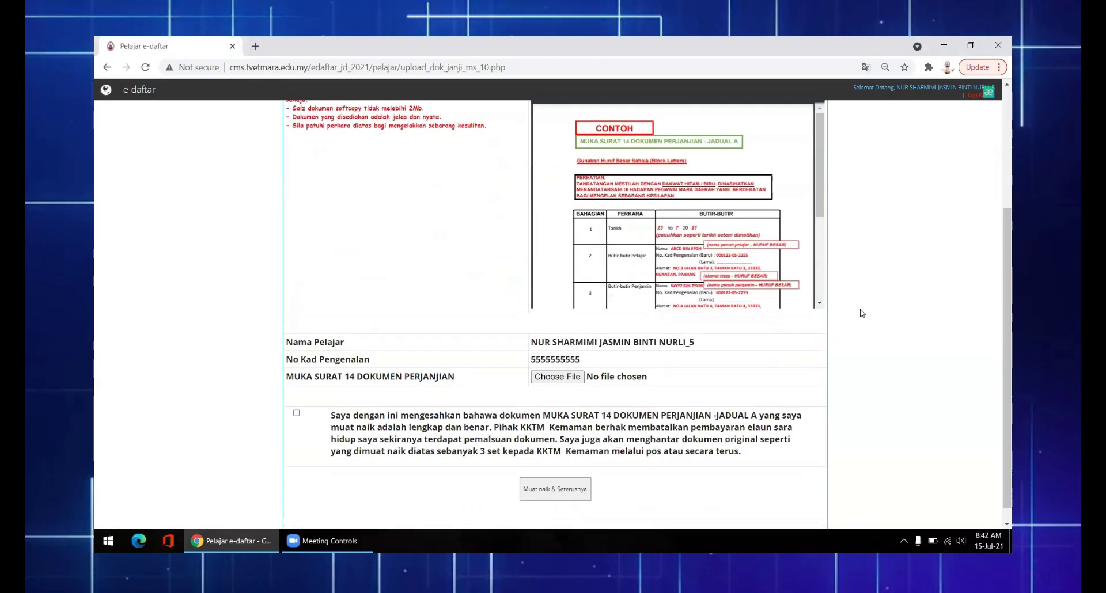
left_click(557, 359)
left_click(368, 230)
left_click(453, 303)
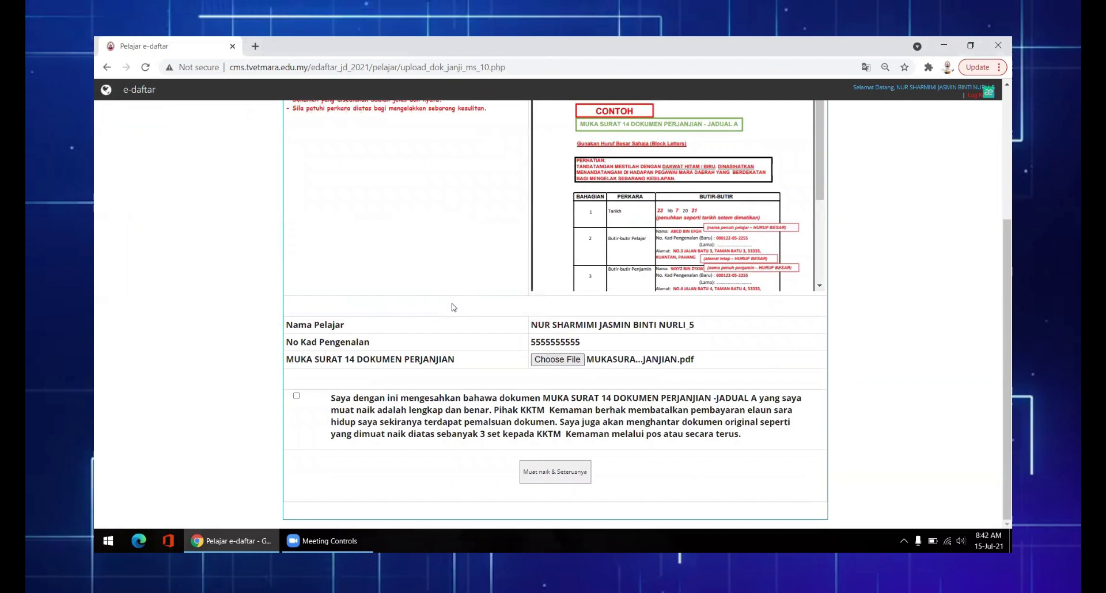
left_click(296, 396)
left_click(567, 473)
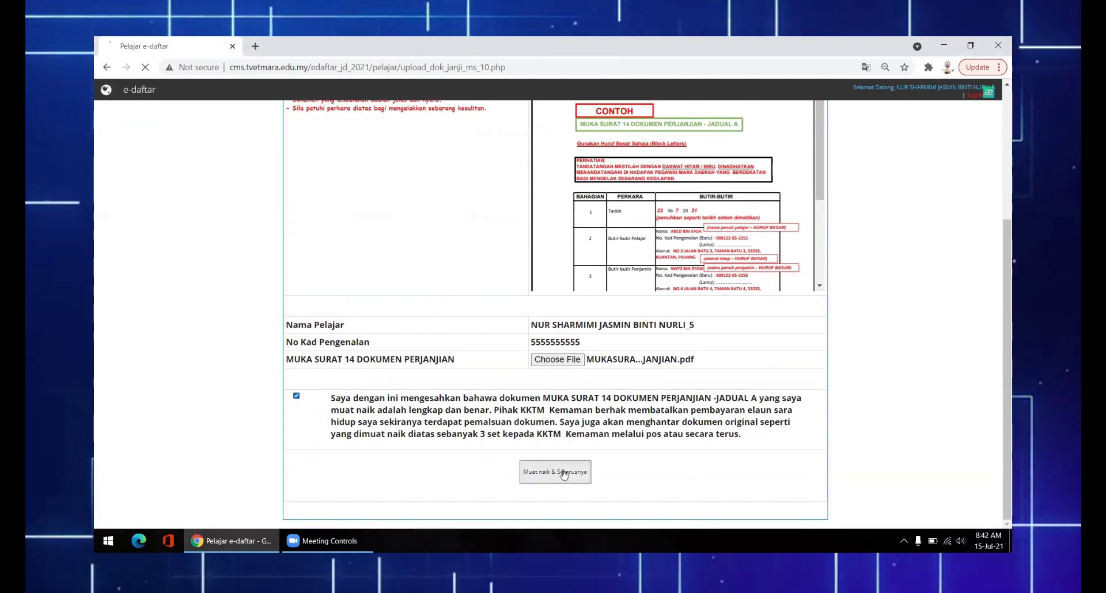
scroll(880, 276, "down", 8)
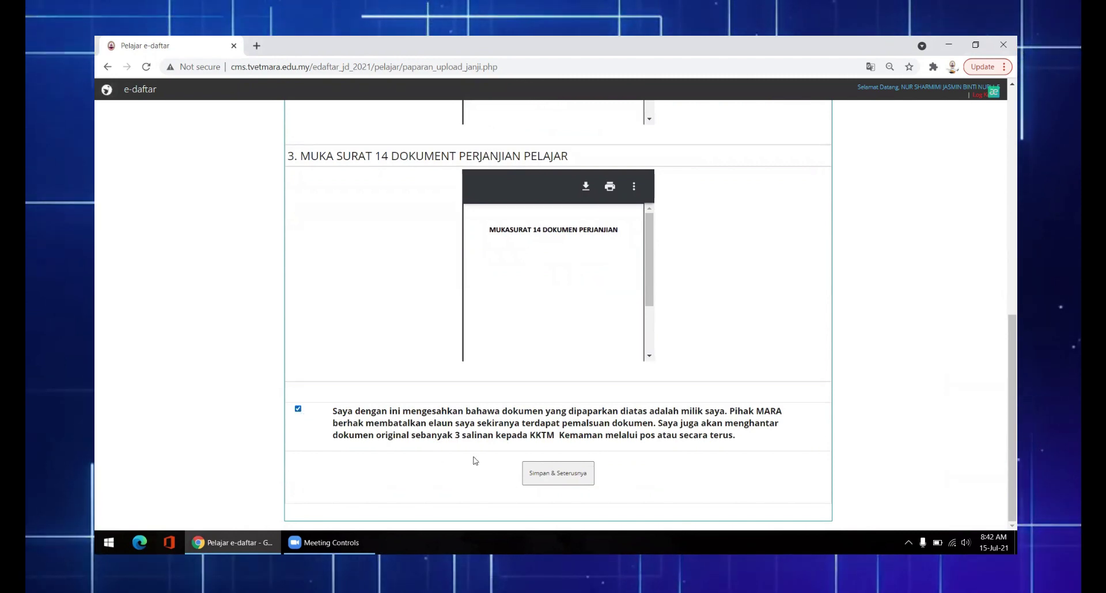
Confirm the agreement review with Simpan & Seterusnya, returning to the status page with item 7 Selesai
left_click(548, 474)
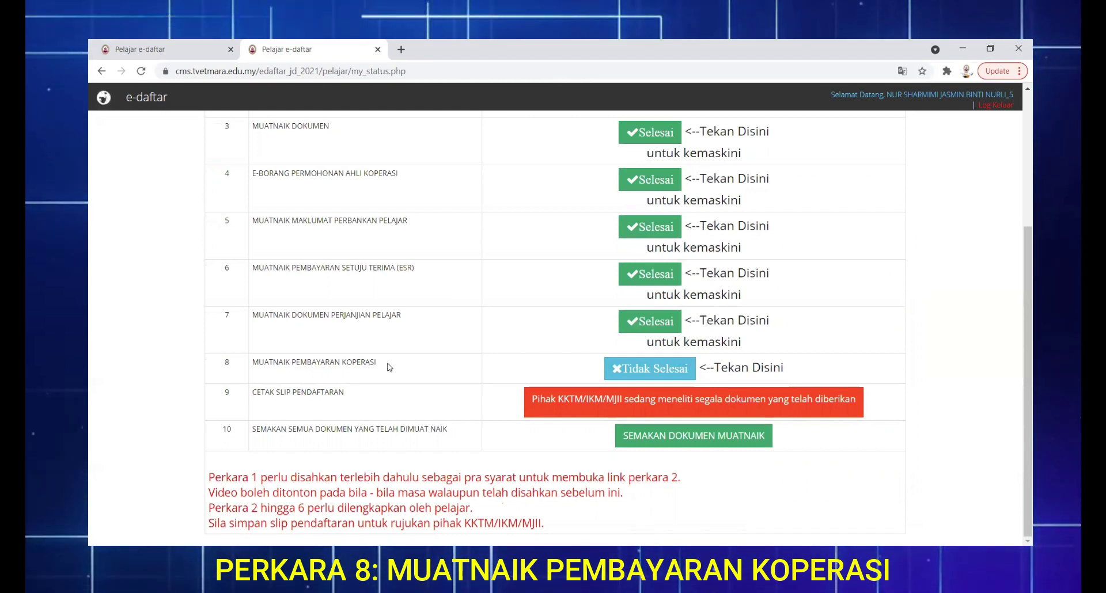
Open item 8's cooperative payment form and check the 369.pdf fee list showing RM 410.00
left_click(651, 368)
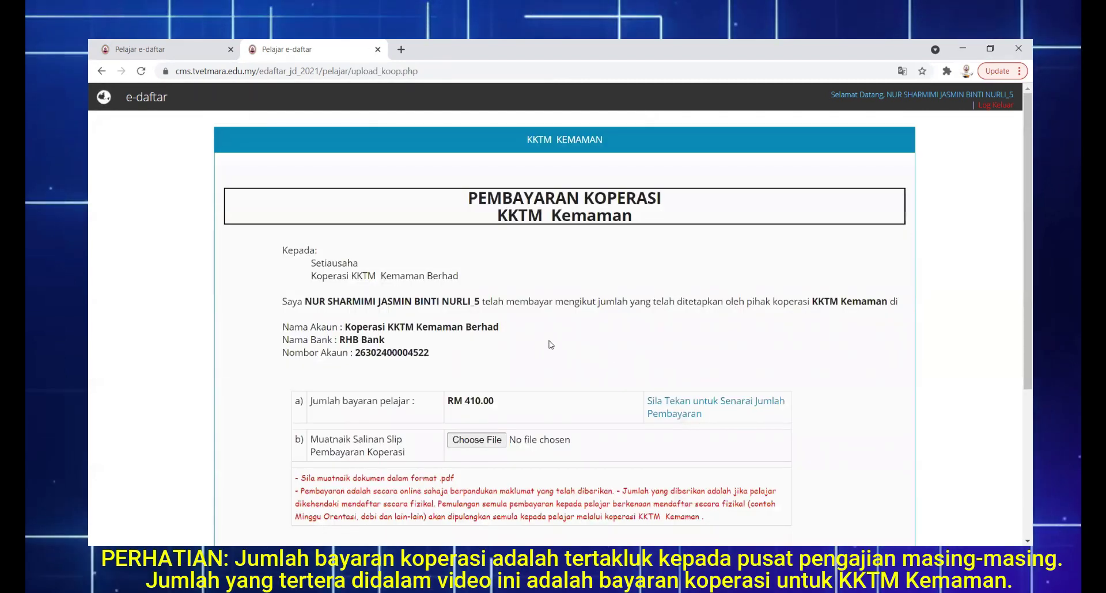
scroll(550, 344, "down", 2)
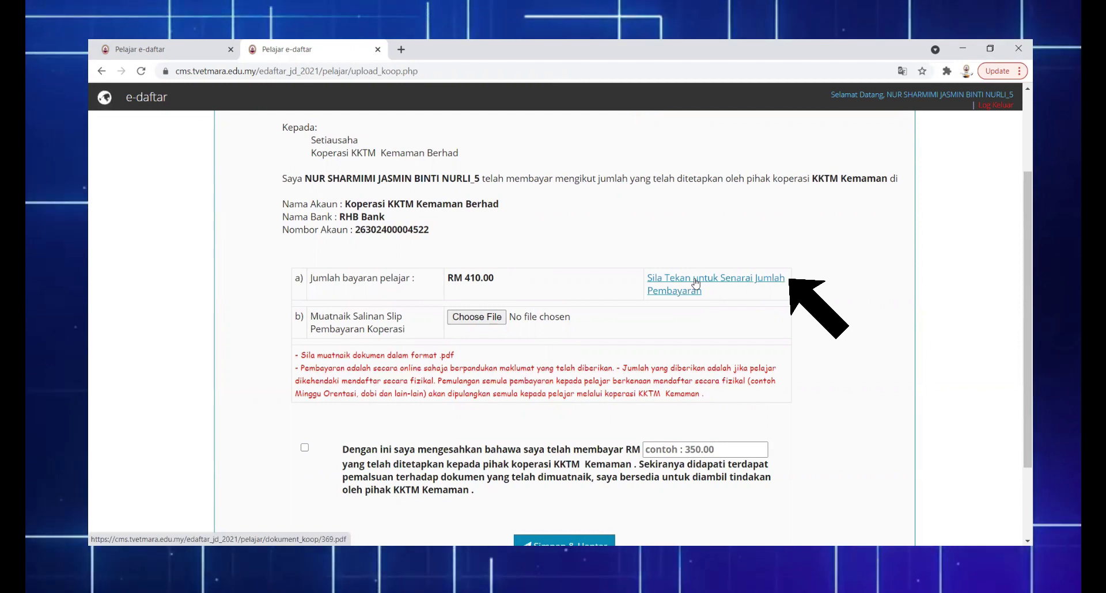
left_click(696, 283)
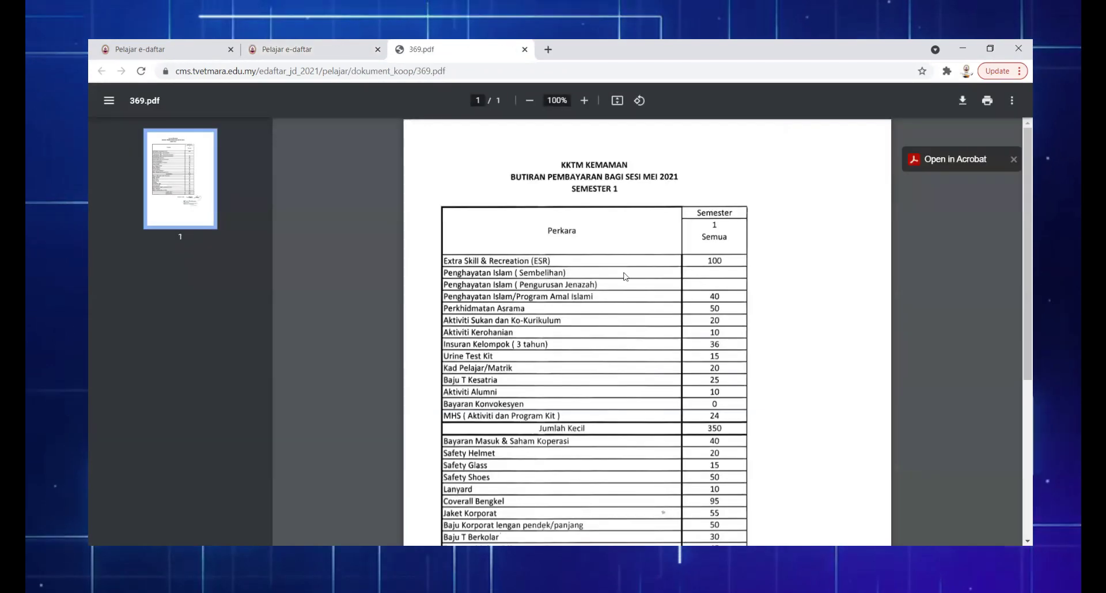
scroll(697, 277, "down", 5)
left_click(288, 49)
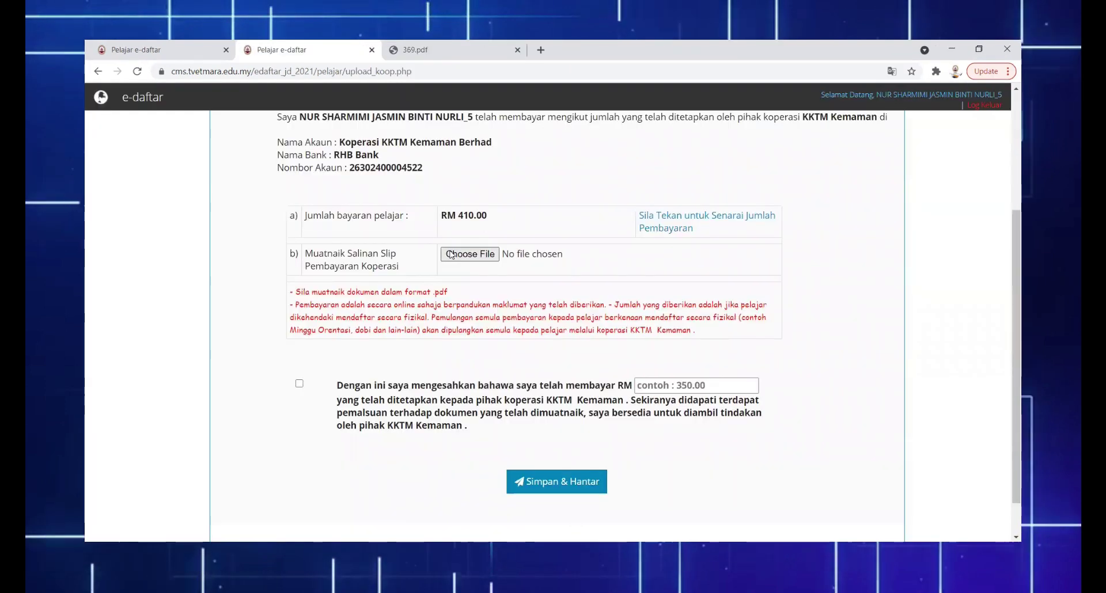
left_click(460, 255)
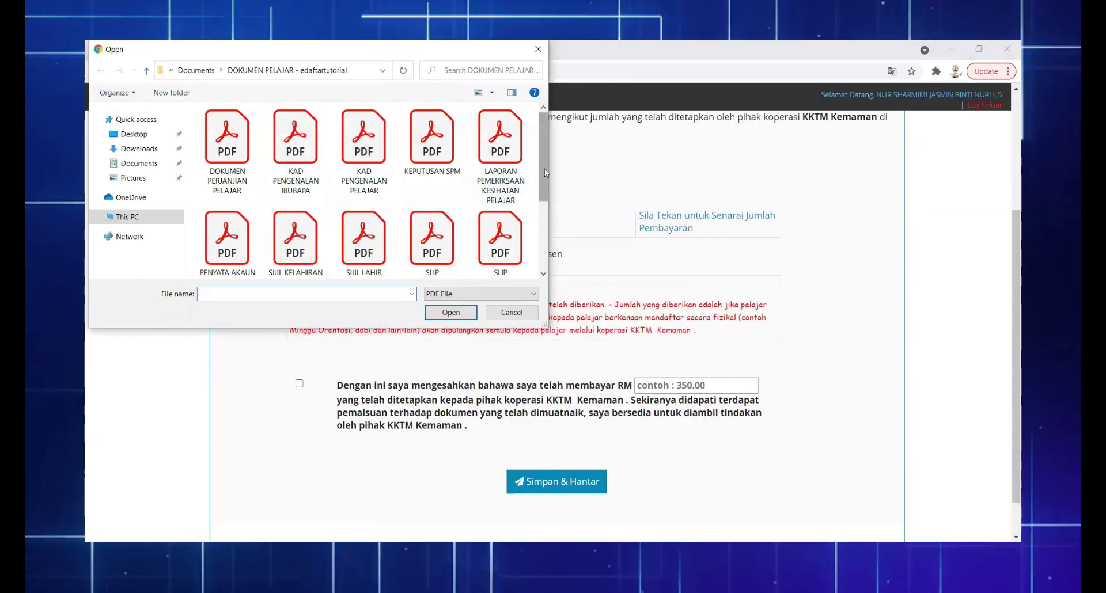
Attach SLIP PEMBAYARAN KOPERASI.pdf as the cooperative payment slip
left_click_drag(544, 168, 547, 203)
left_click(500, 185)
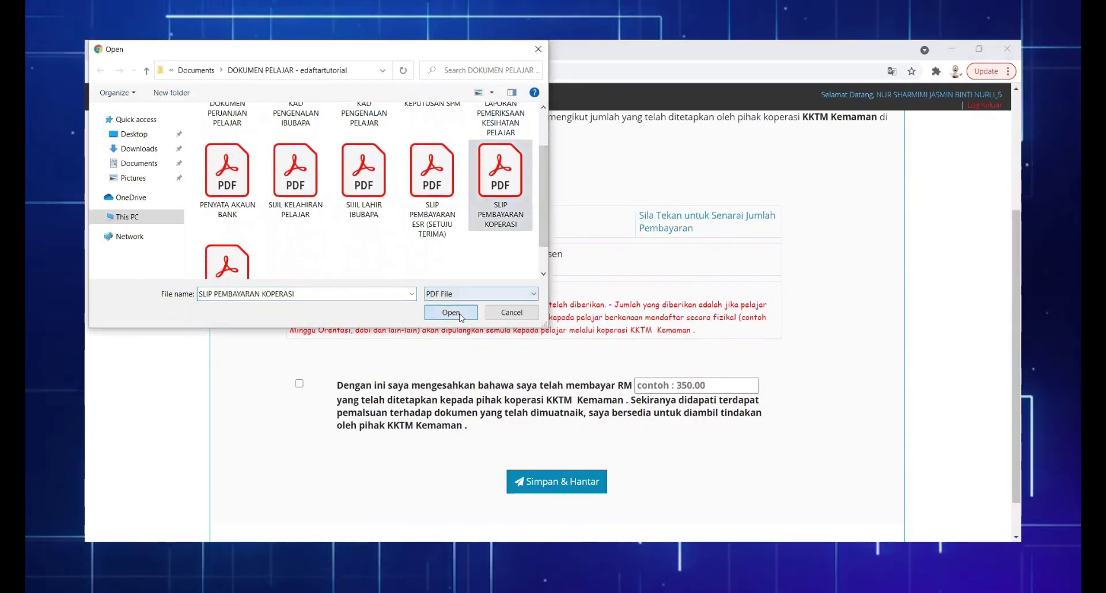
left_click(451, 312)
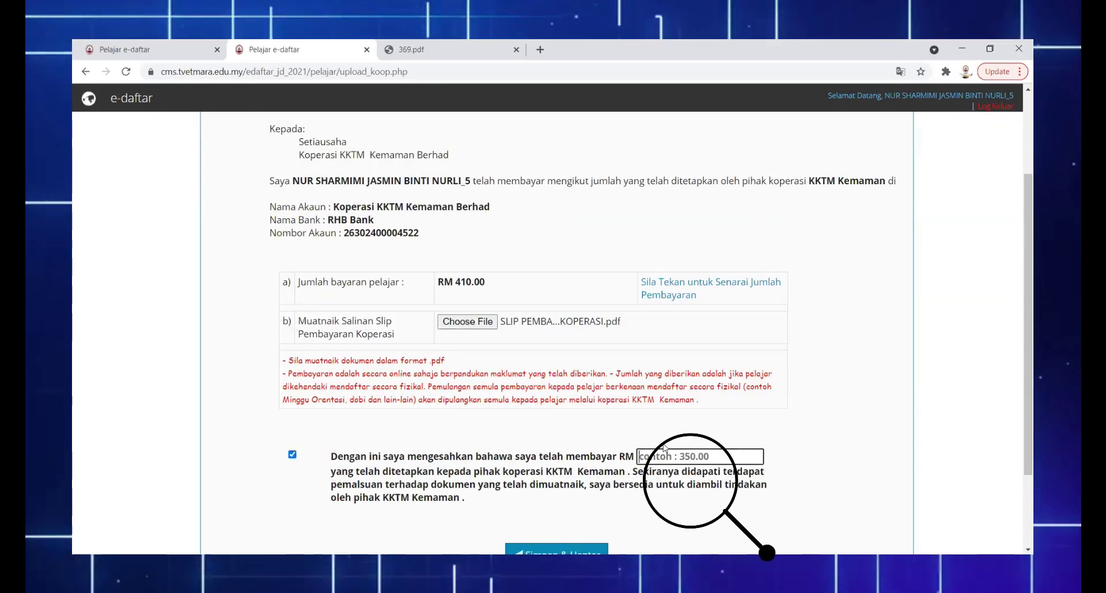
Enter 410.00 as the amount paid and submit the form with Simpan & Hantar
left_click(664, 455)
type("4")
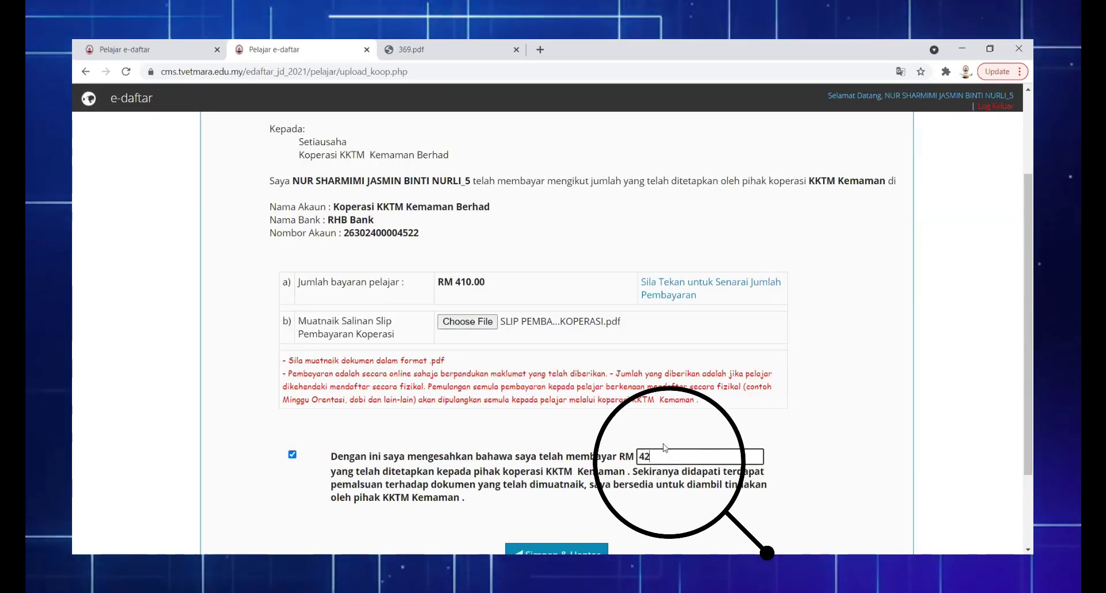
type("10.00")
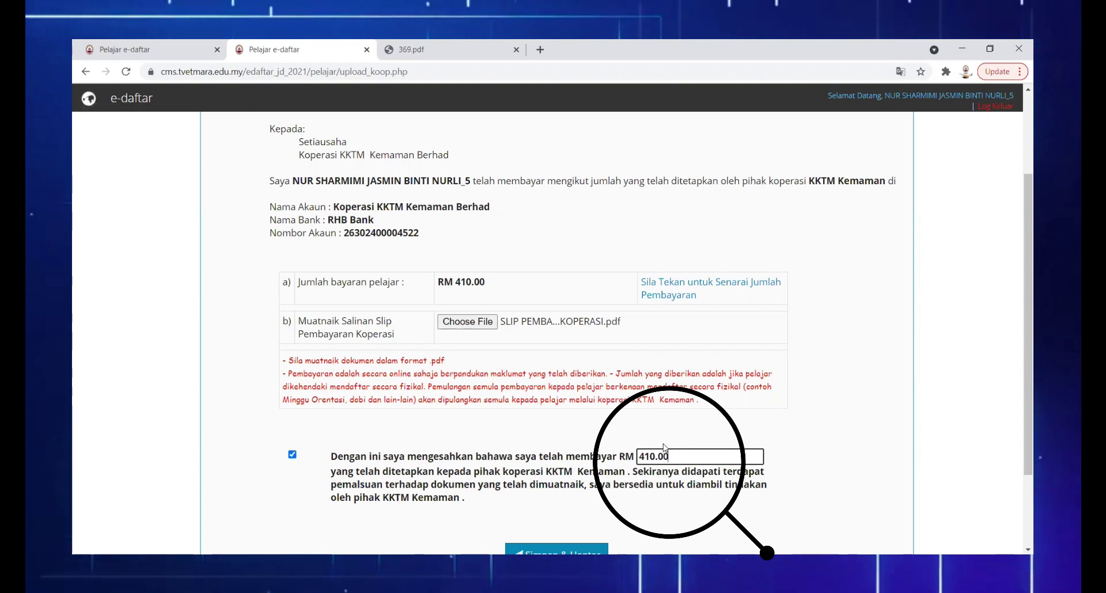
left_click(749, 432)
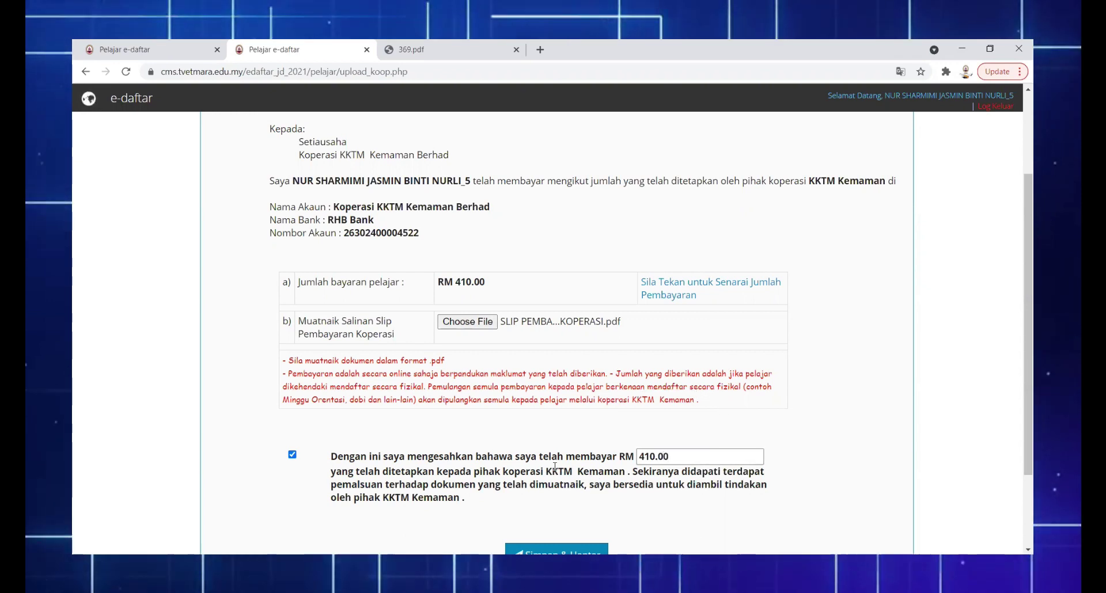
scroll(555, 466, "down", 2)
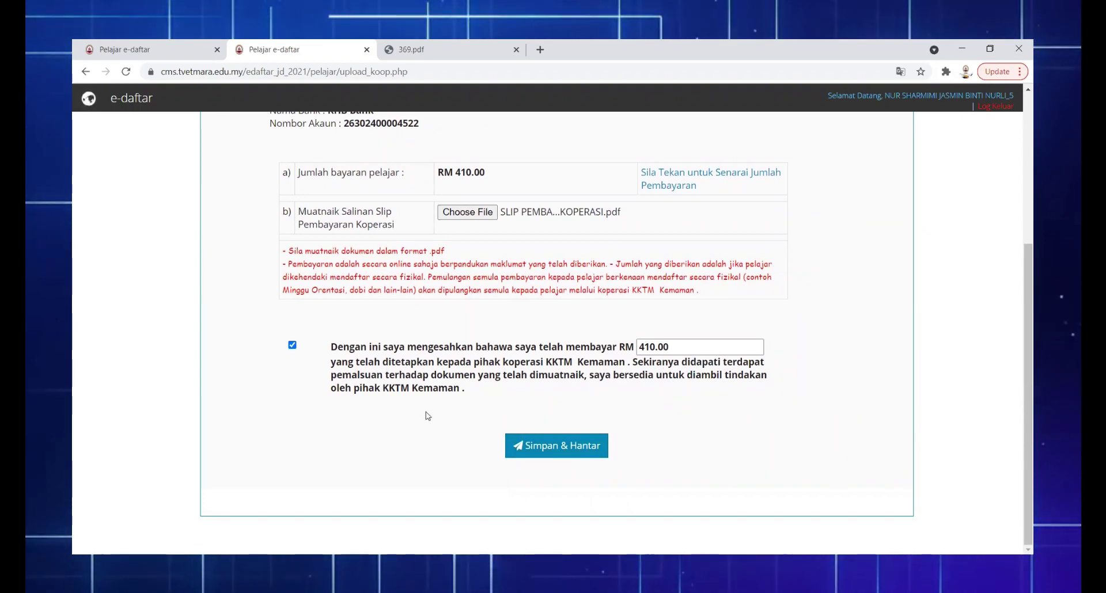
left_click(558, 447)
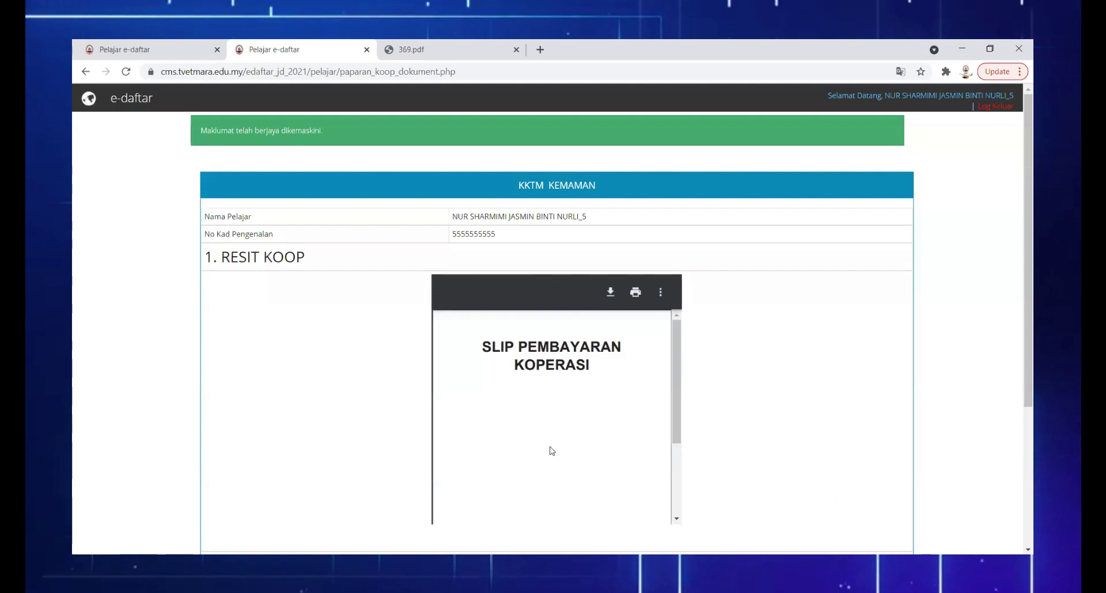
Tick the cooperative receipt declaration and upload it so item 8 becomes Selesai
scroll(832, 310, "down", 3)
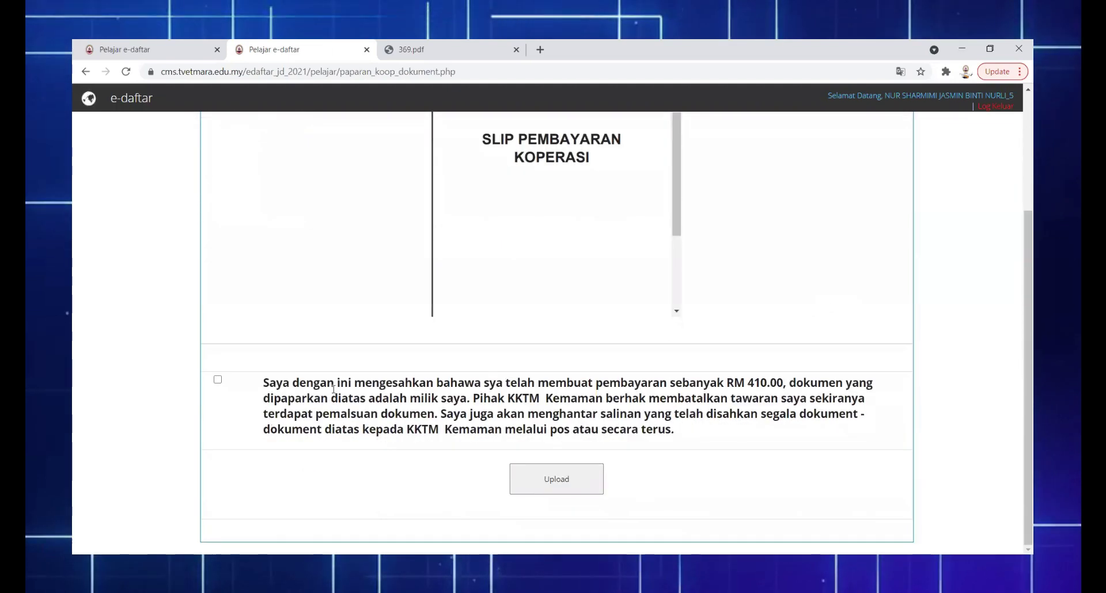
left_click(217, 380)
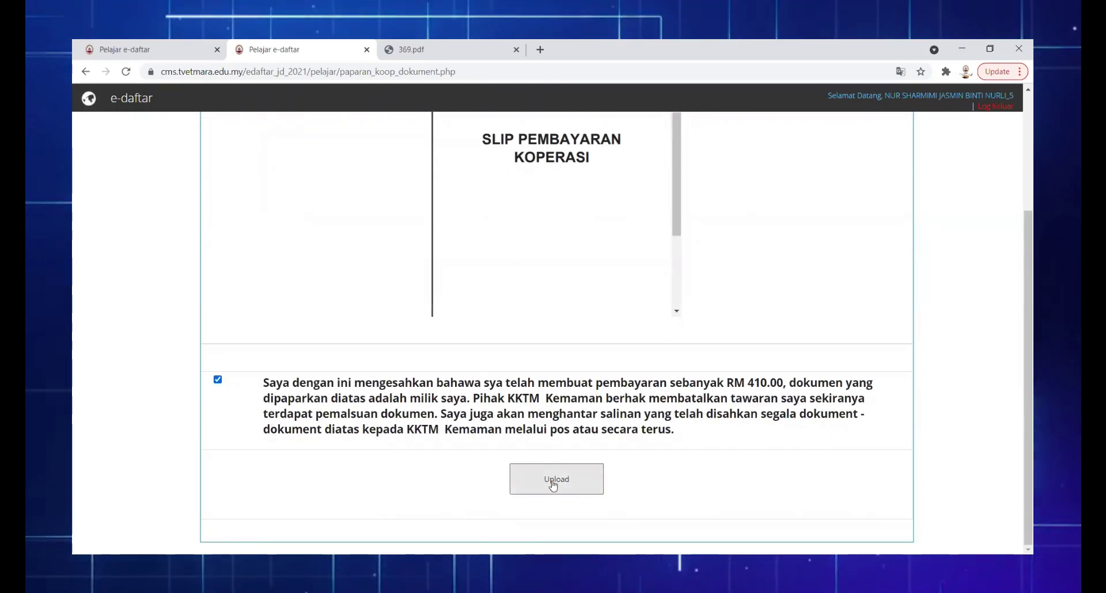
left_click(553, 485)
scroll(573, 415, "down", 5)
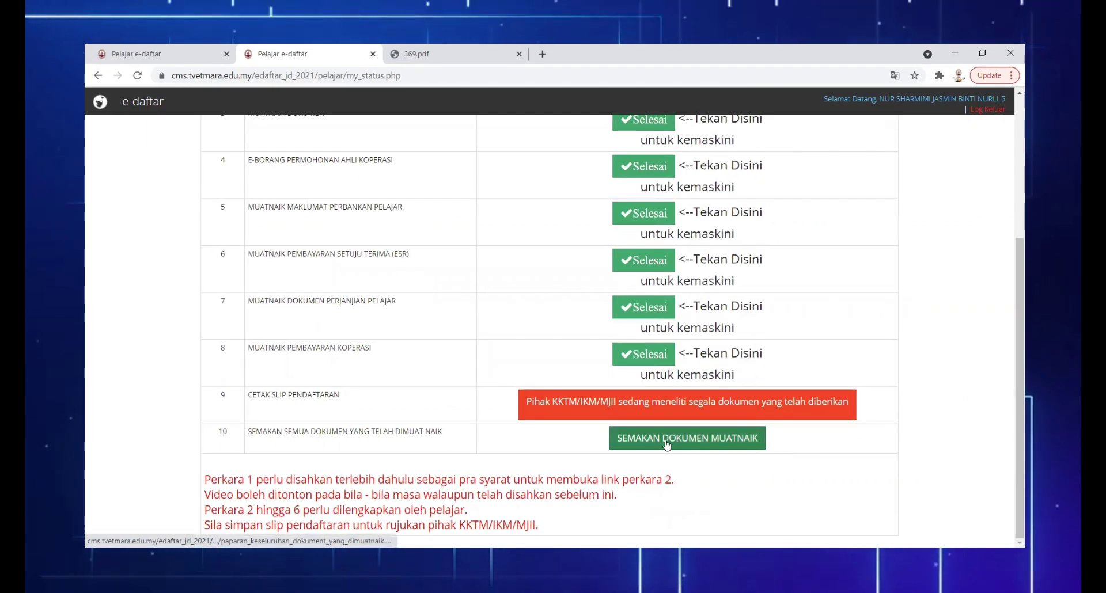
Open SEMAKAN DOKUMEN MUATNAIK and scroll through every uploaded document
left_click(667, 444)
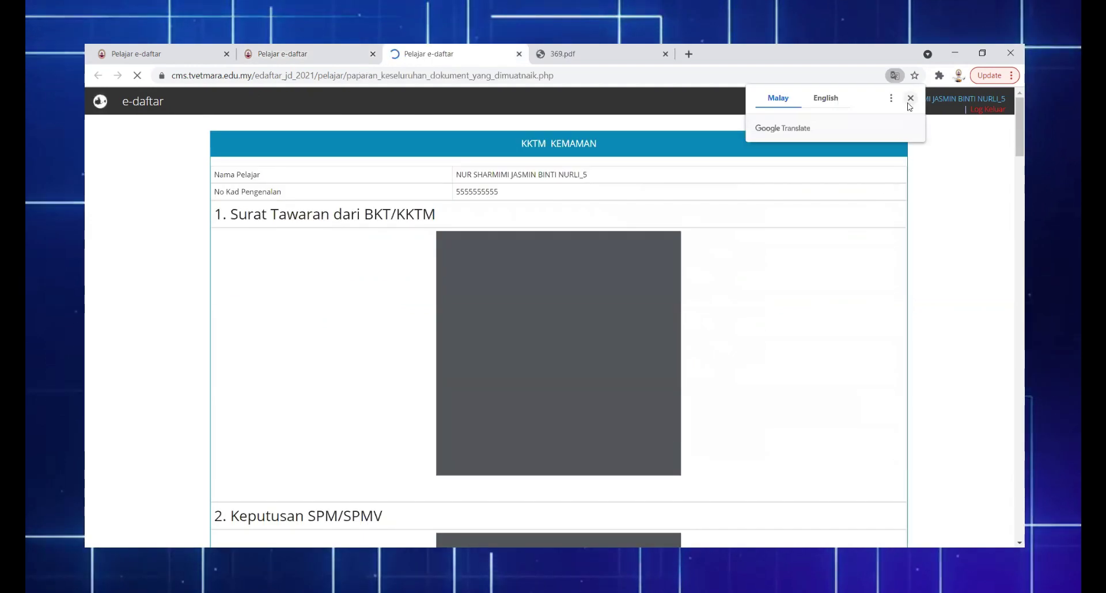
scroll(920, 264, "down", 7)
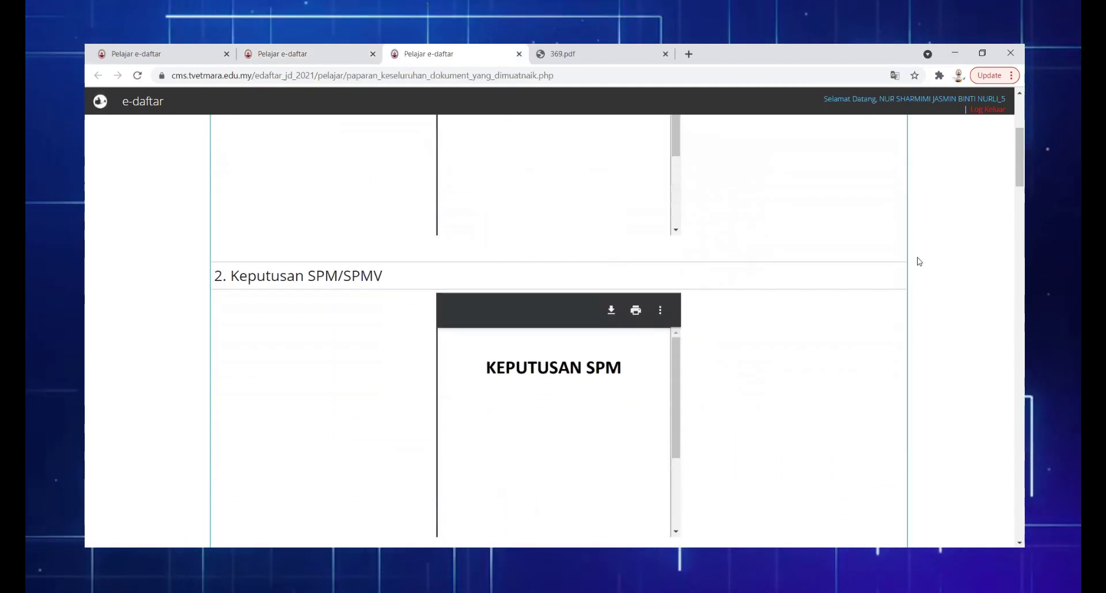
scroll(917, 266, "down", 8)
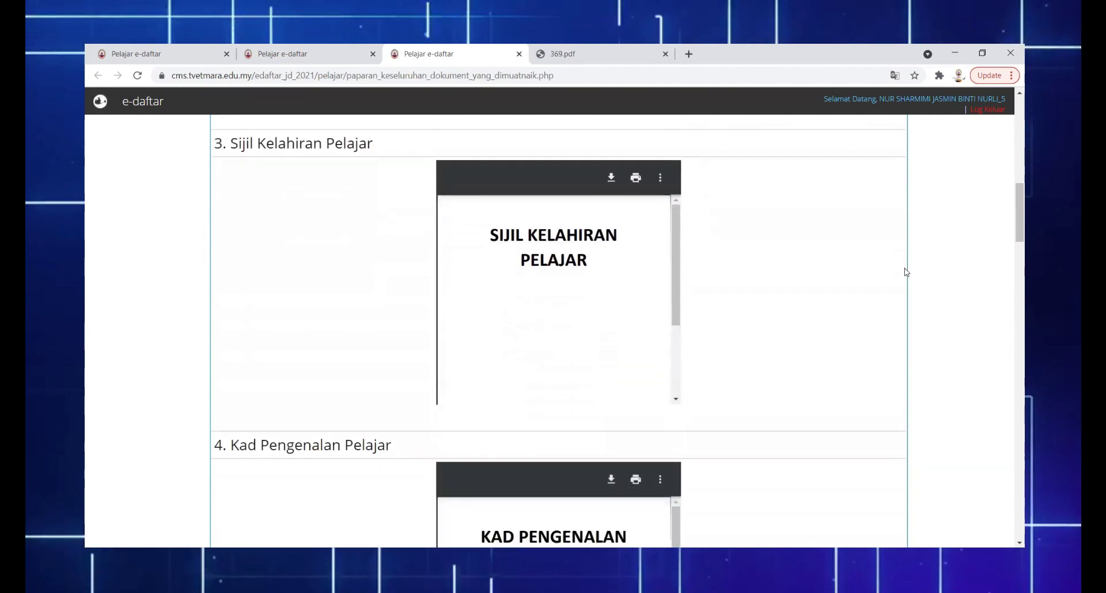
scroll(901, 276, "down", 15)
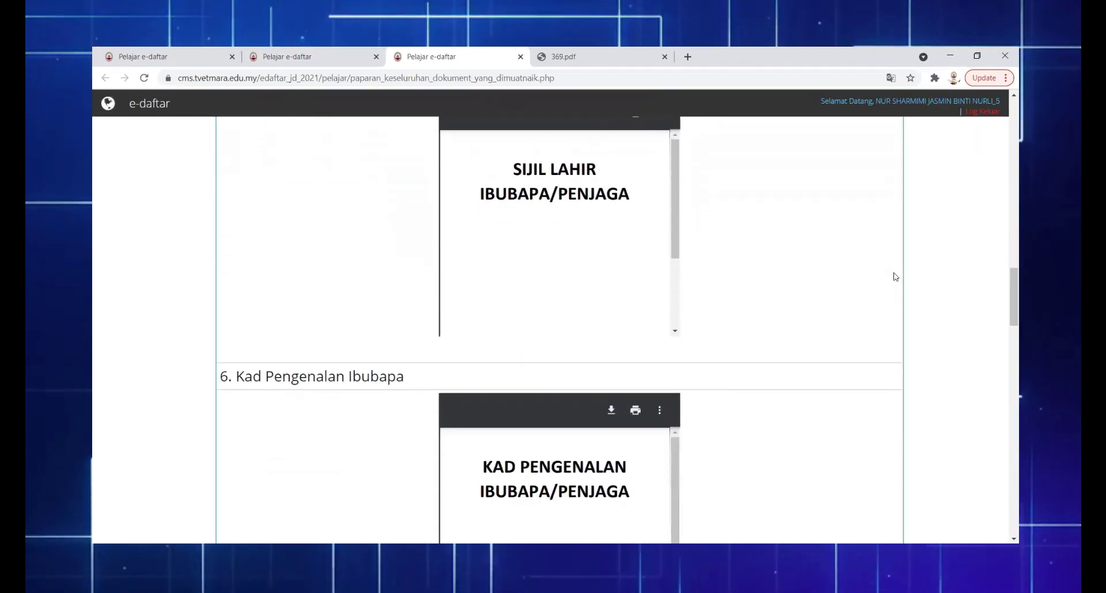
scroll(884, 278, "down", 15)
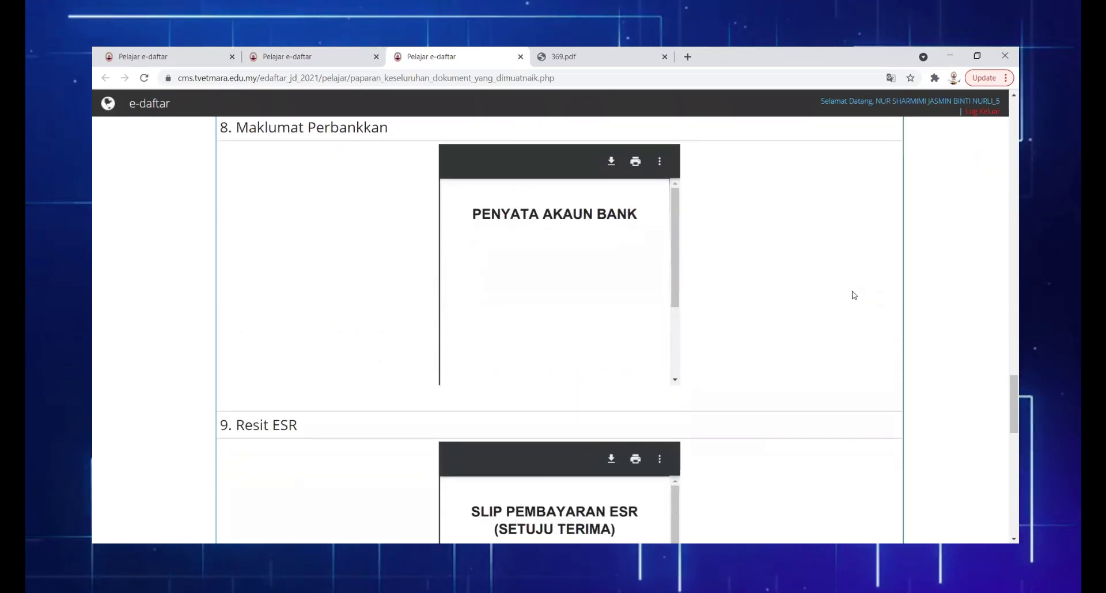
scroll(850, 290, "down", 5)
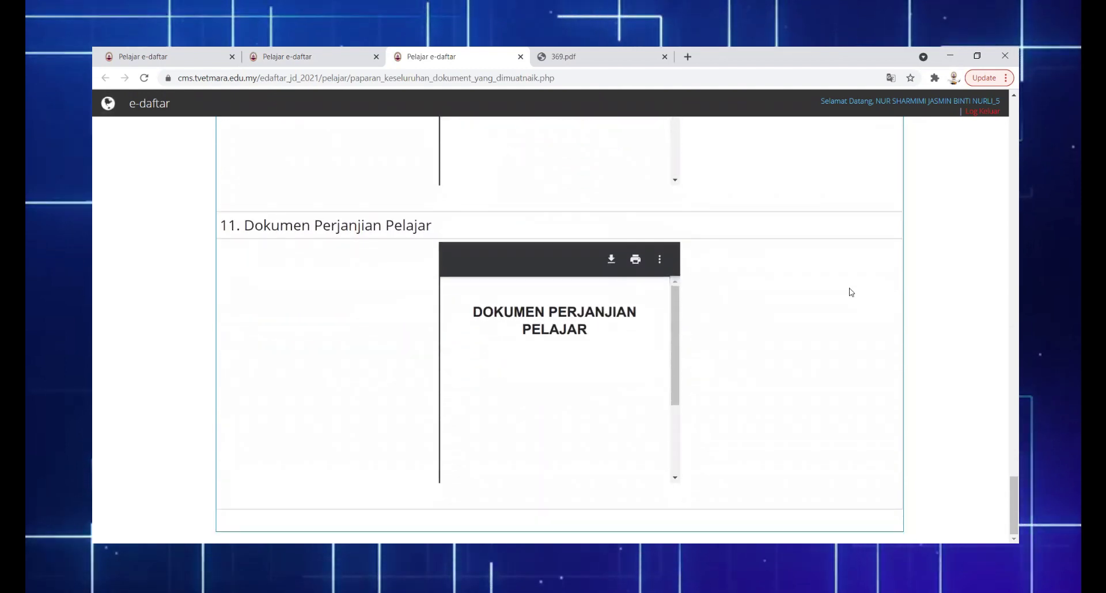
scroll(850, 290, "up", 6)
scroll(850, 292, "up", 20)
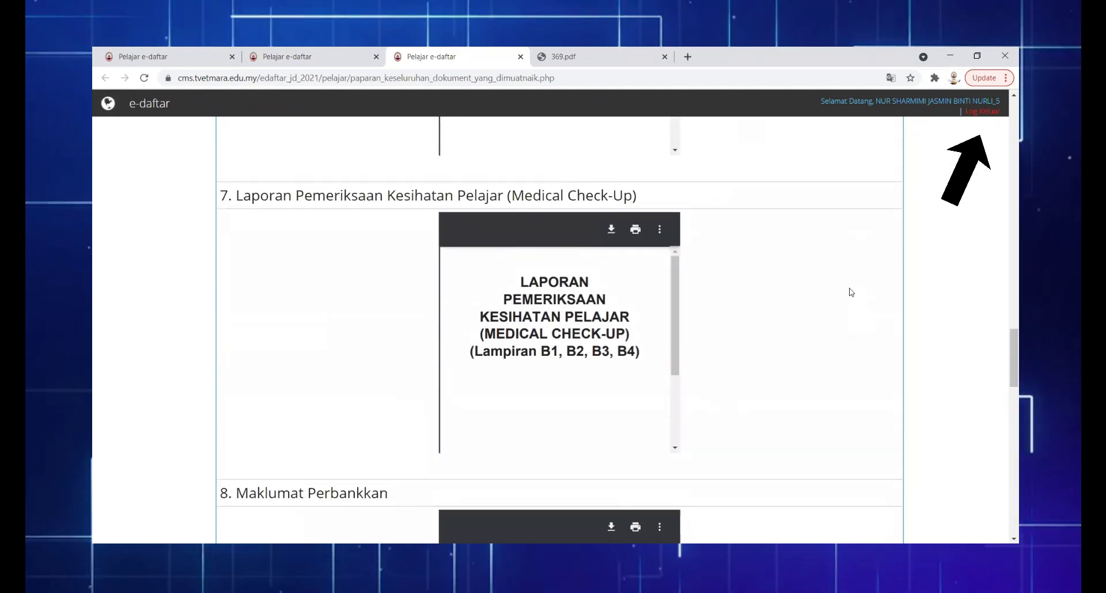
scroll(851, 292, "up", 10)
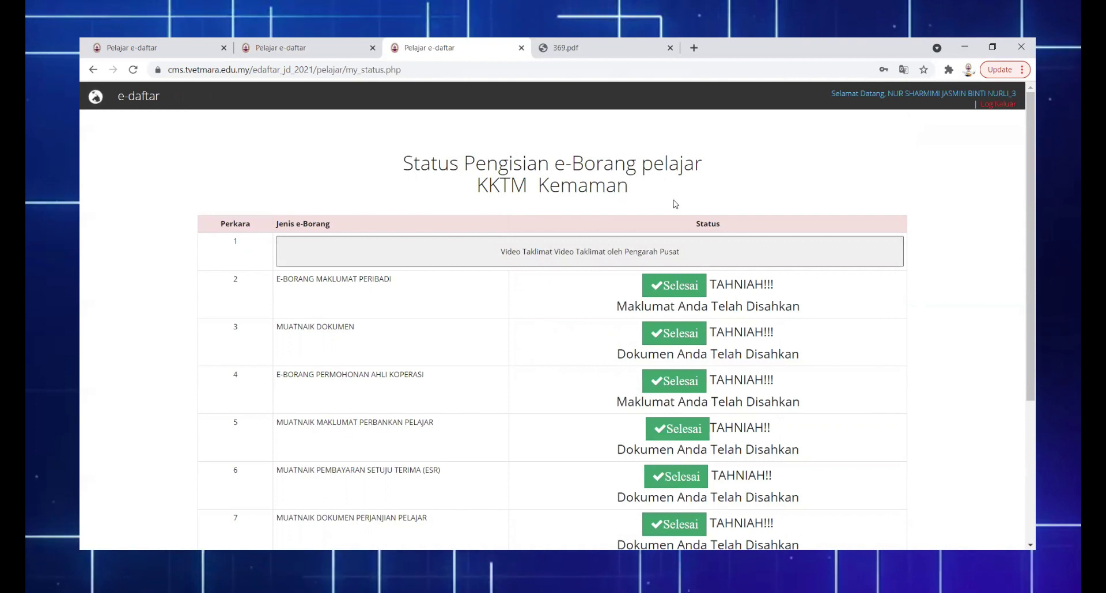
Open 'Muat turun Slip Pendaftaran' and scroll through the one-page KKTM Kemaman registration slip PDF
scroll(958, 268, "down", 2)
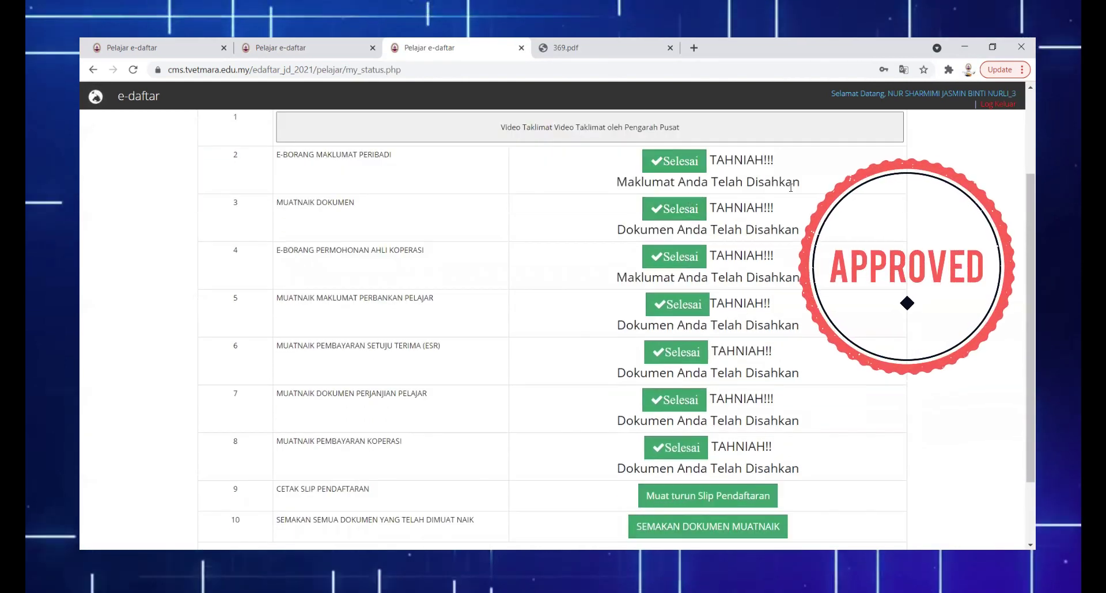
scroll(964, 228, "down", 2)
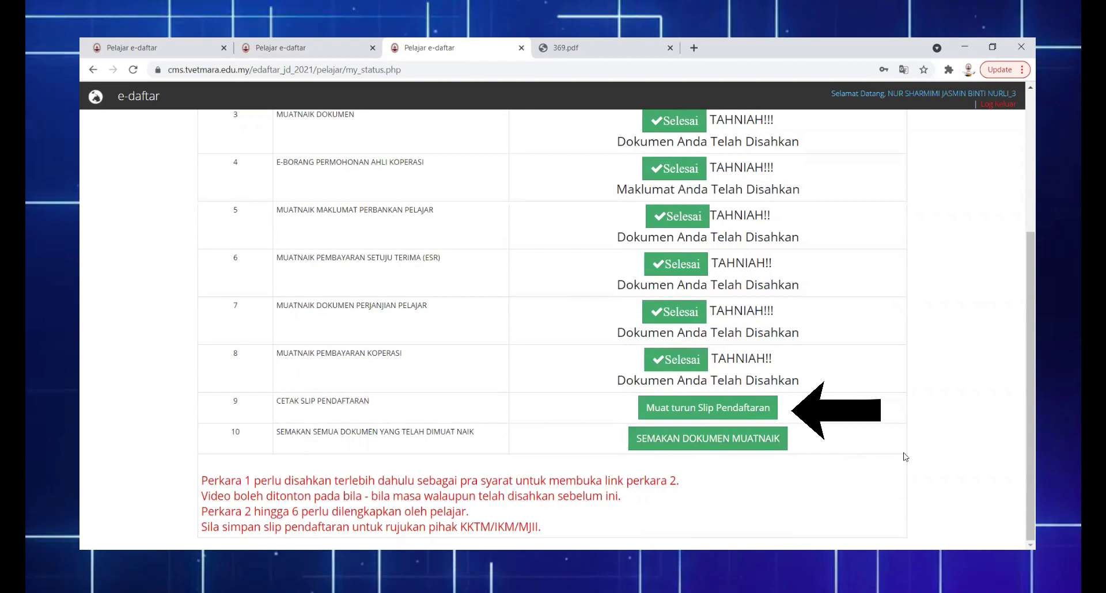
left_click(687, 409)
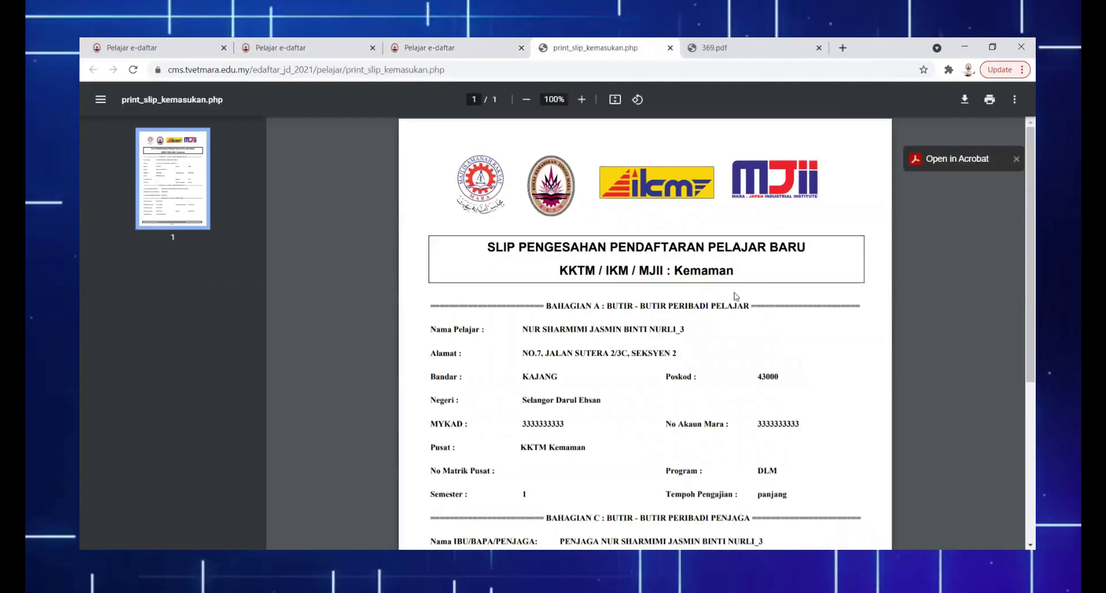
scroll(735, 296, "down", 5)
scroll(734, 296, "down", 1)
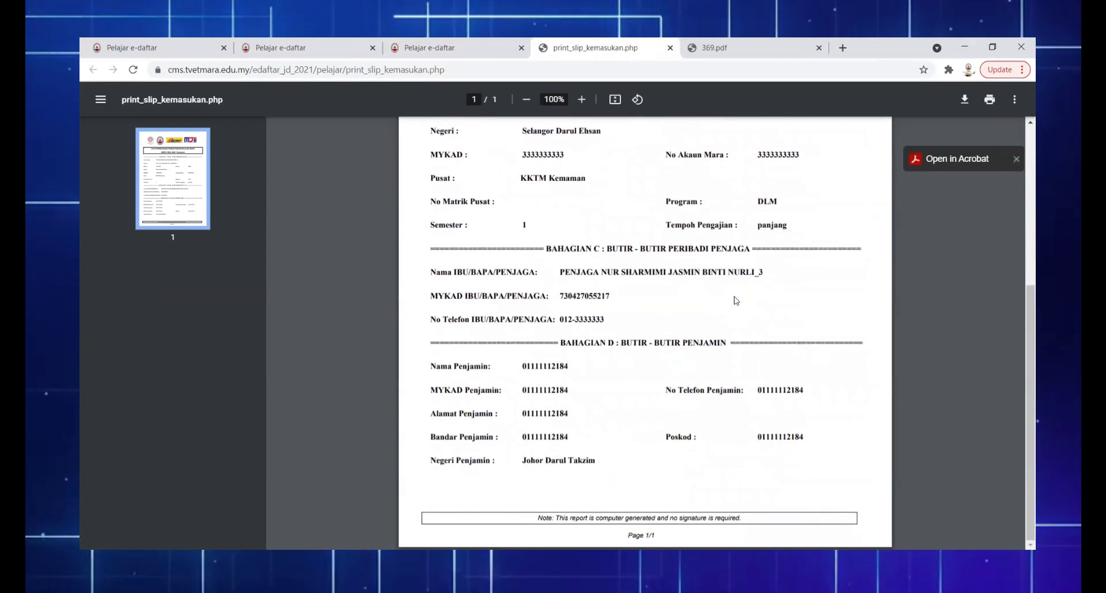